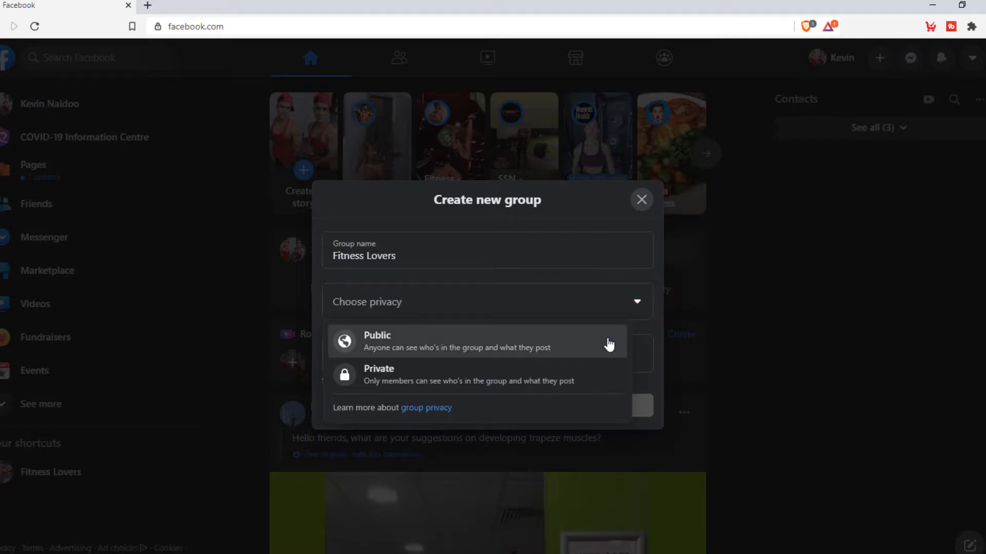
Create the Fitness Lovers group with Public privacy and four of the suggested friends added.
left_click(609, 343)
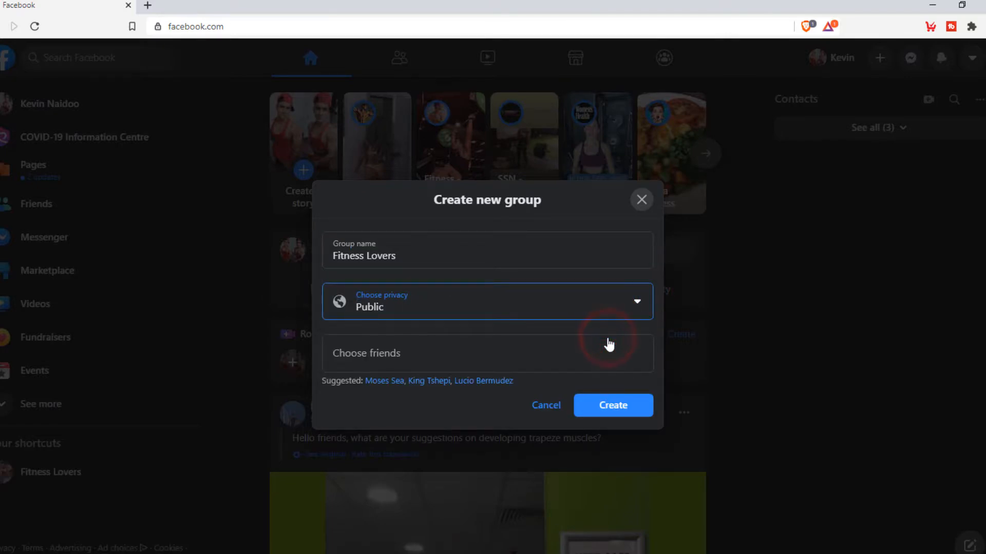
left_click(617, 352)
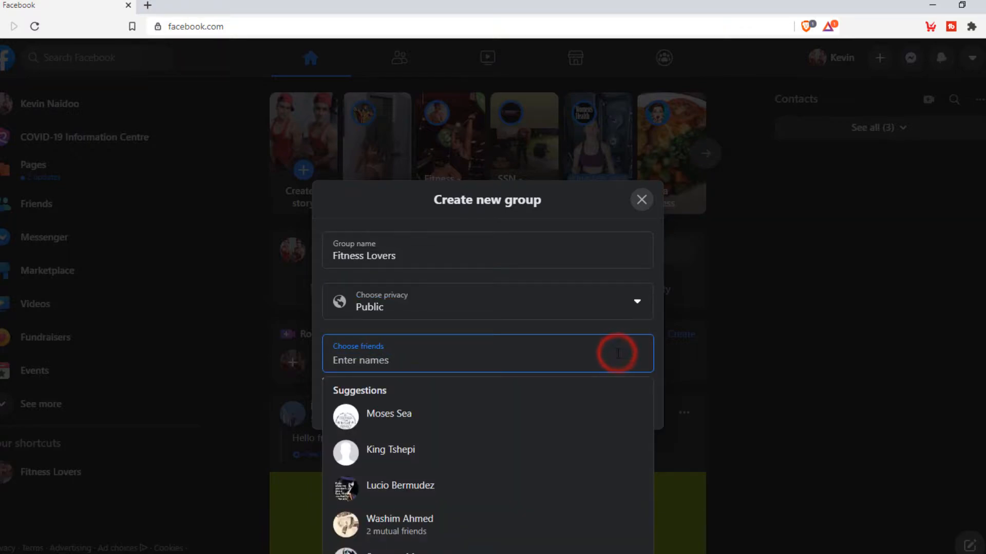
left_click(614, 379)
left_click(393, 388)
left_click(436, 388)
left_click(500, 387)
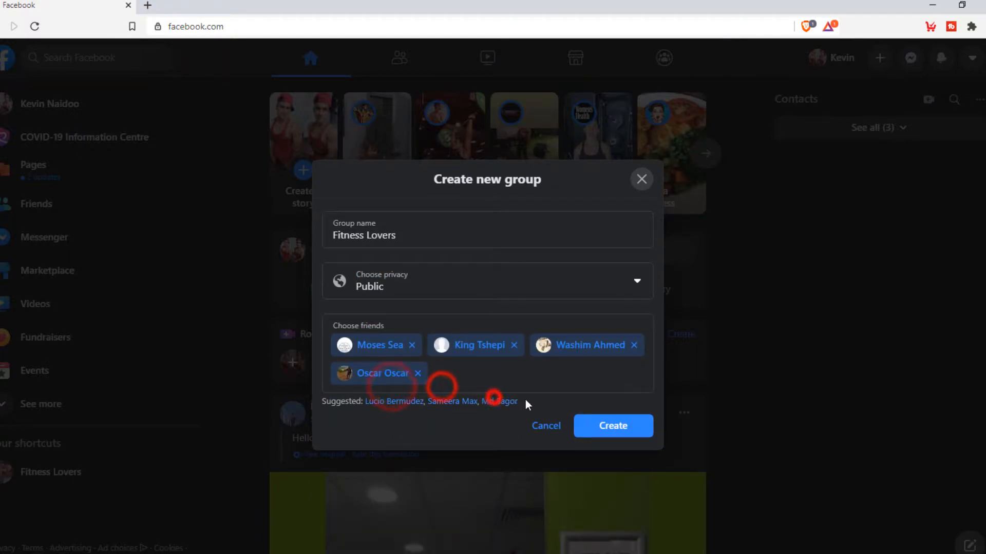
left_click(638, 428)
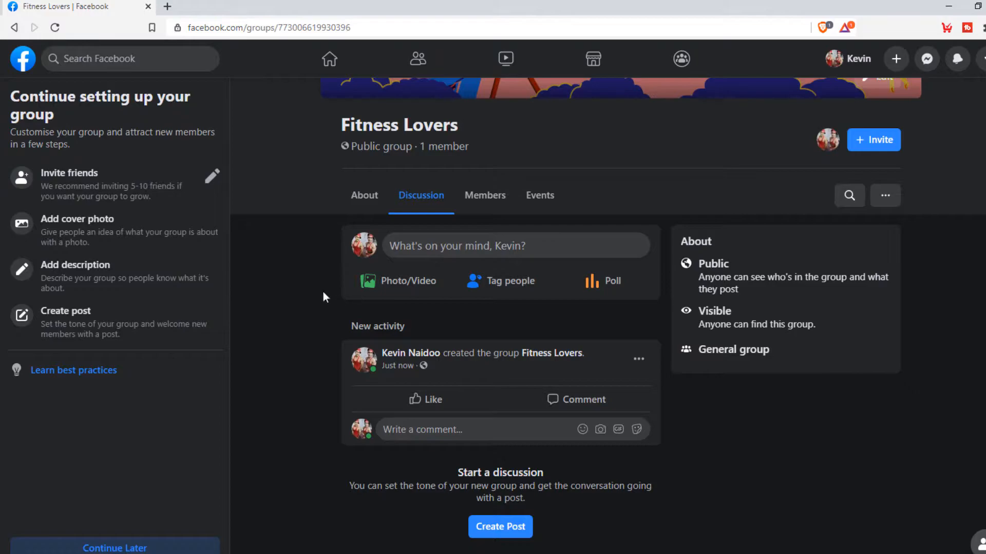
Upload the Facebook Cover image from the Fitness folder as the group's cover photo, reposition it to the right and save it.
left_click(197, 235)
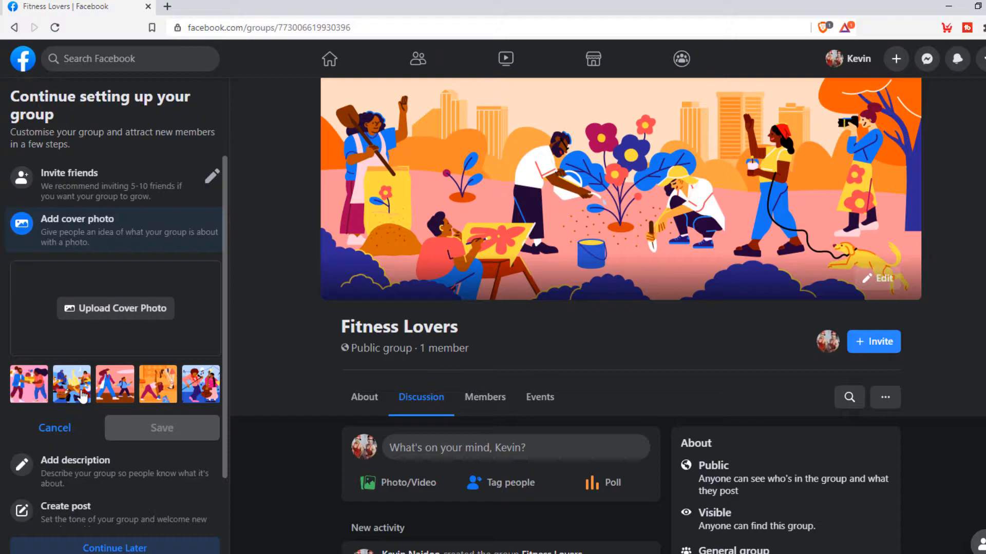
left_click(118, 314)
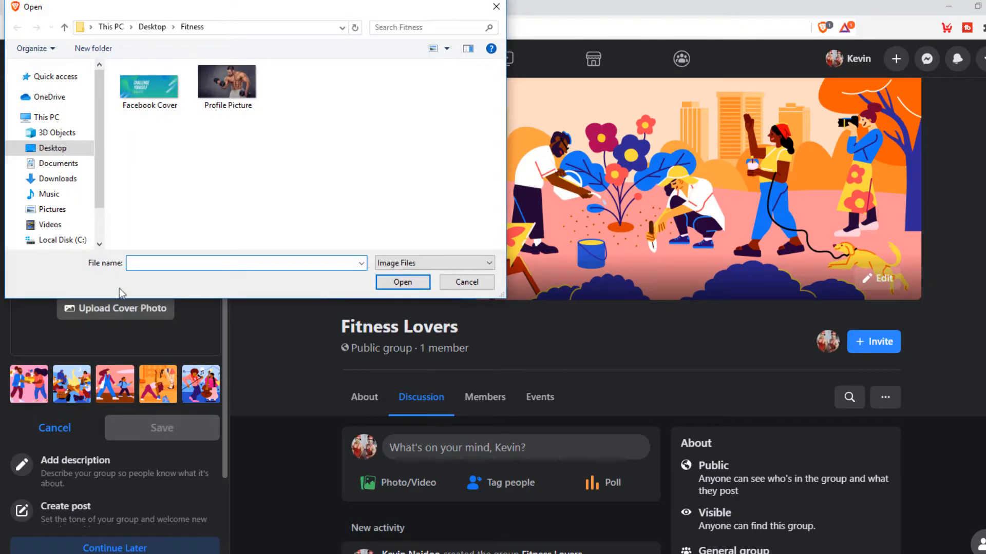
left_click(150, 90)
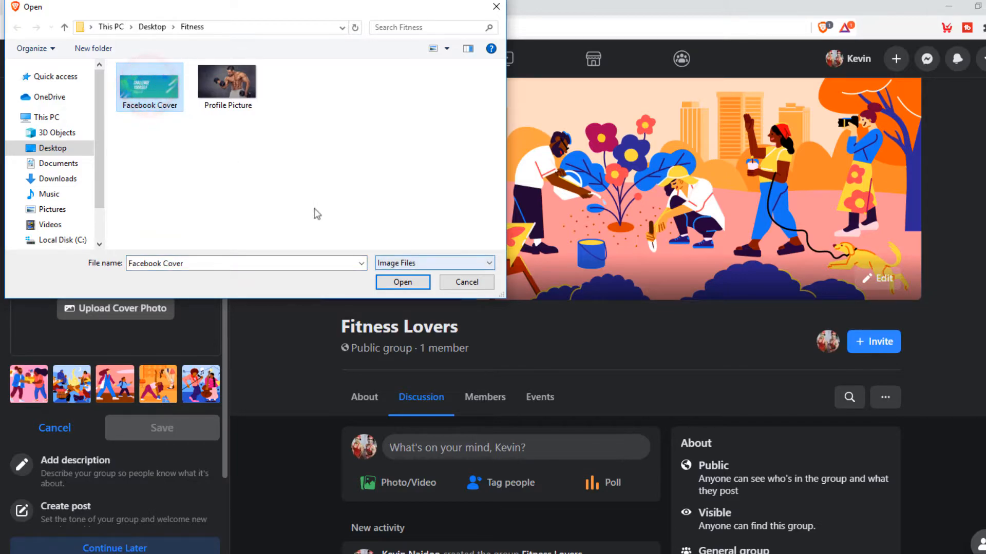
left_click(411, 282)
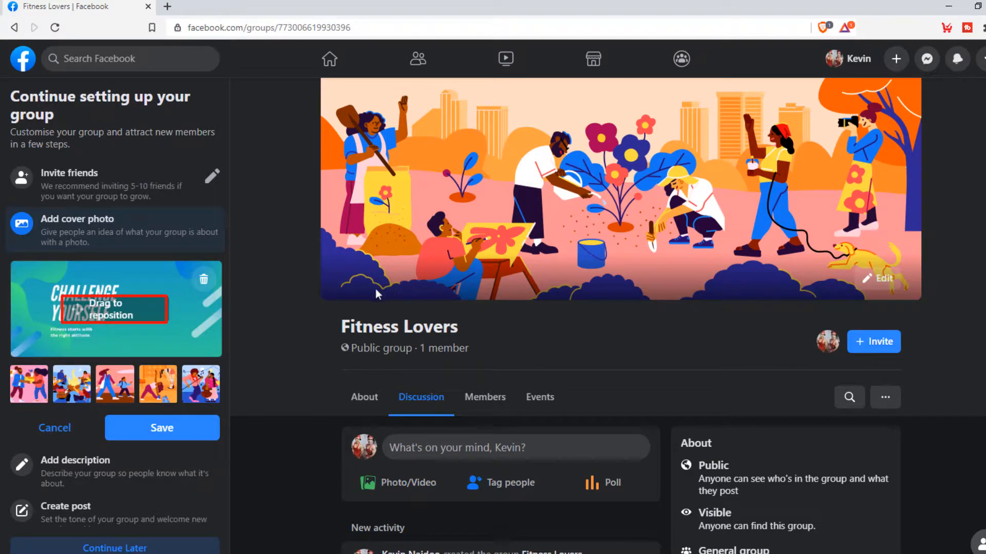
left_click_drag(103, 337, 118, 335)
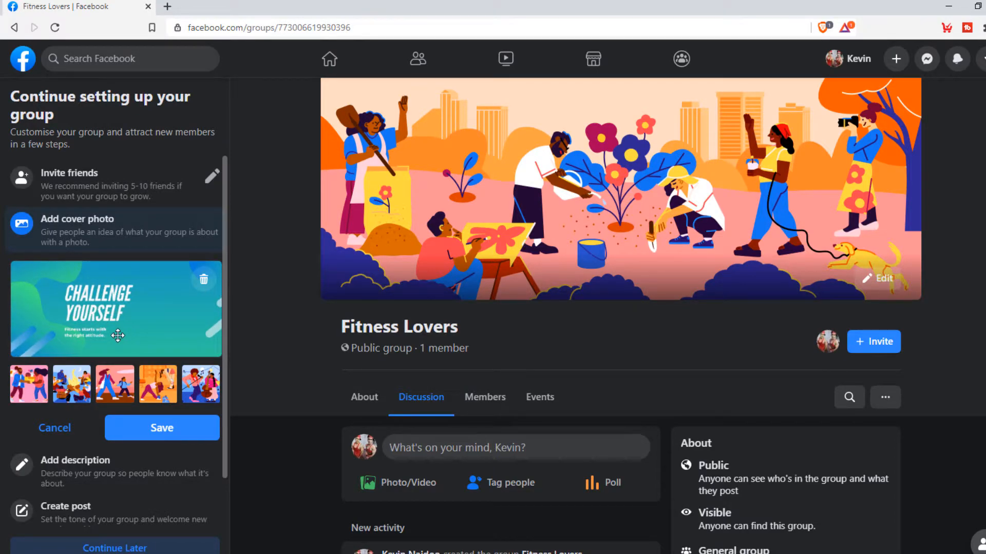
left_click(186, 430)
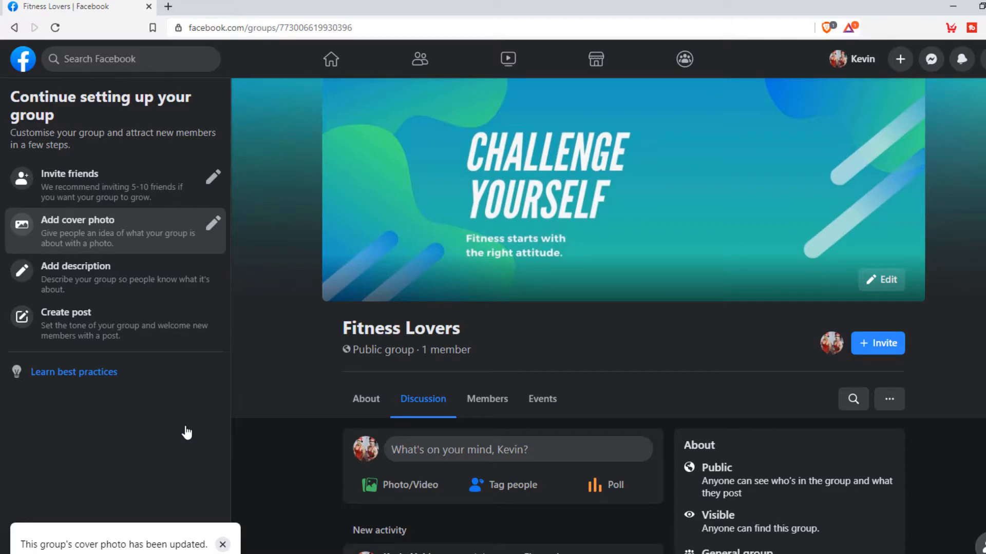
Add and save the group description "Welcome to the group that brings you everything fitness!".
left_click(203, 279)
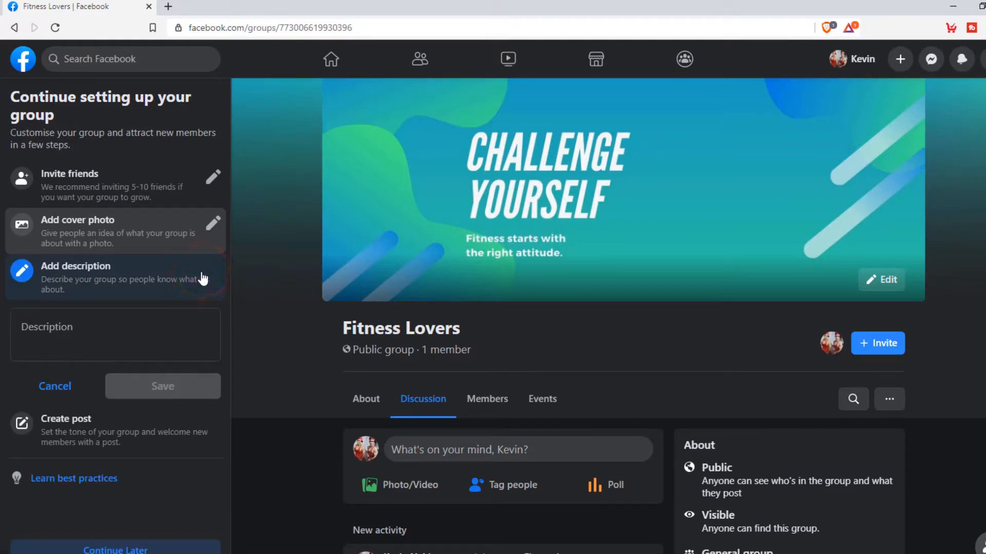
left_click(211, 319)
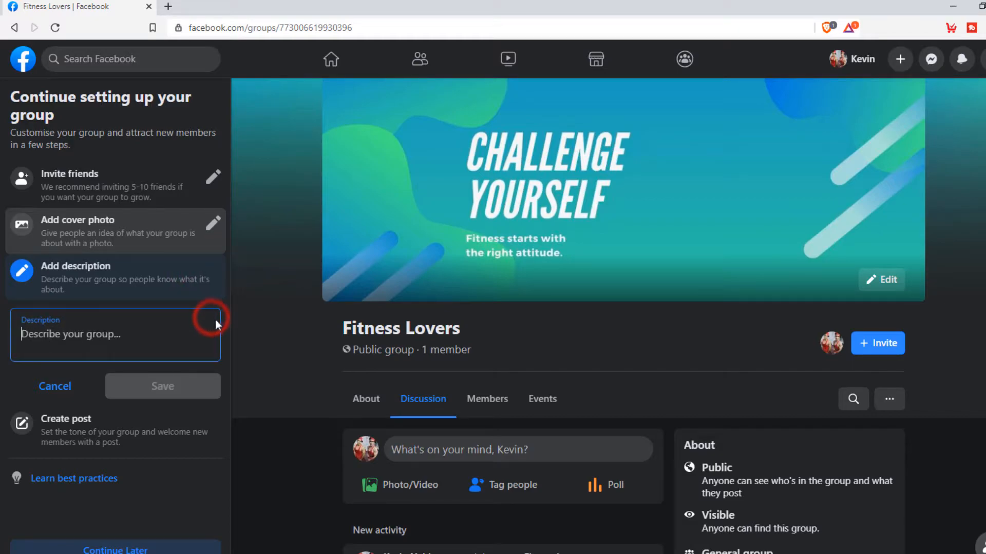
type("Welcome to the g")
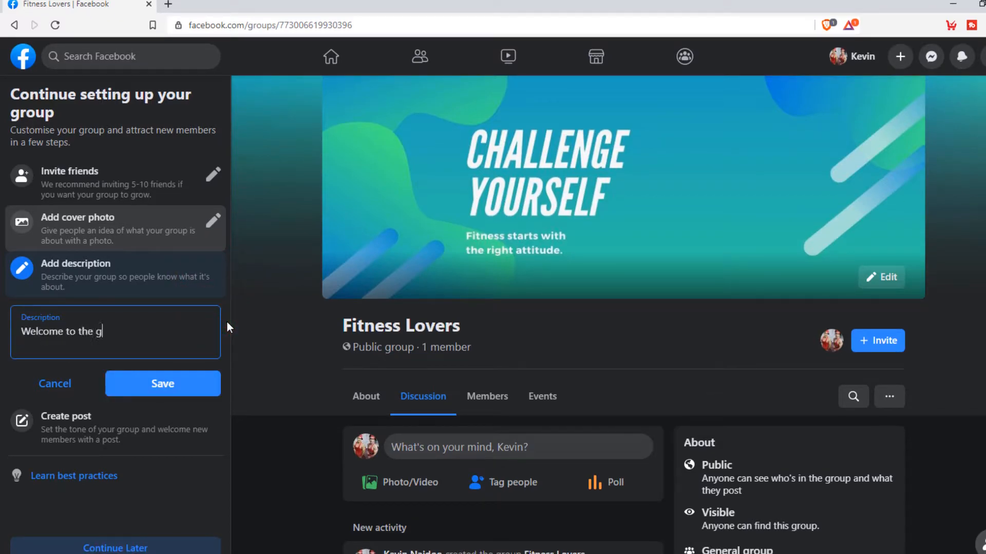
type("roup that brings you everything fitne")
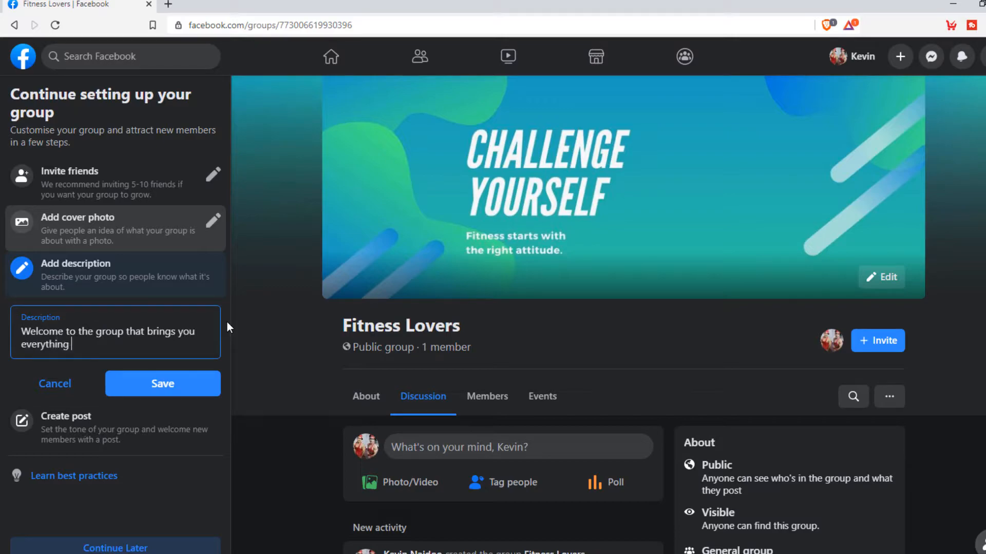
type("ss!")
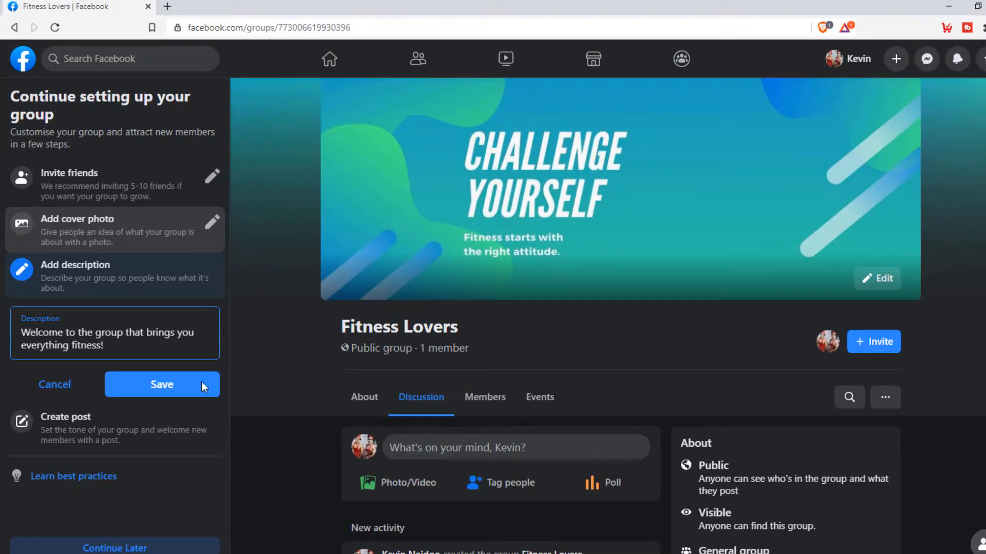
left_click(202, 388)
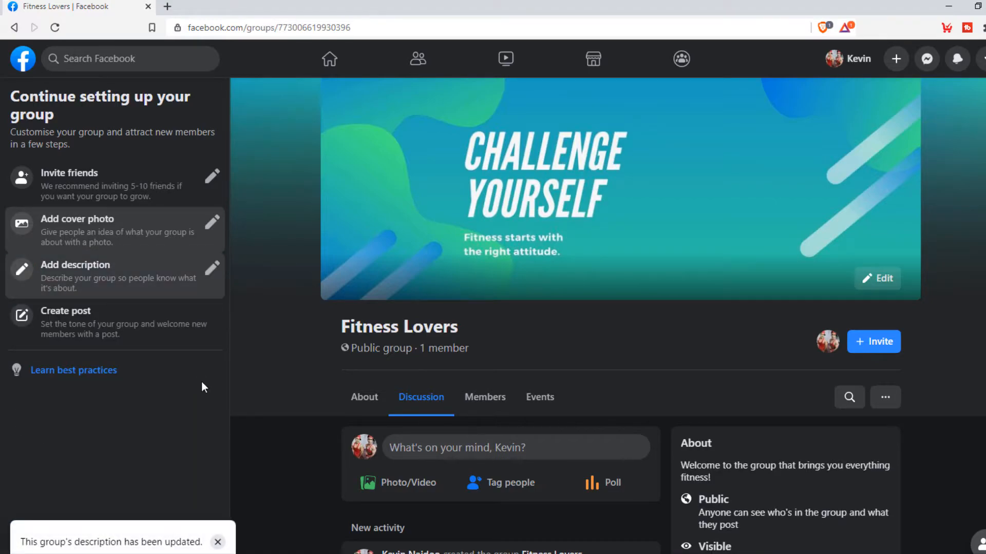
Publish a group post reading "Welcome to my new group.".
left_click(193, 325)
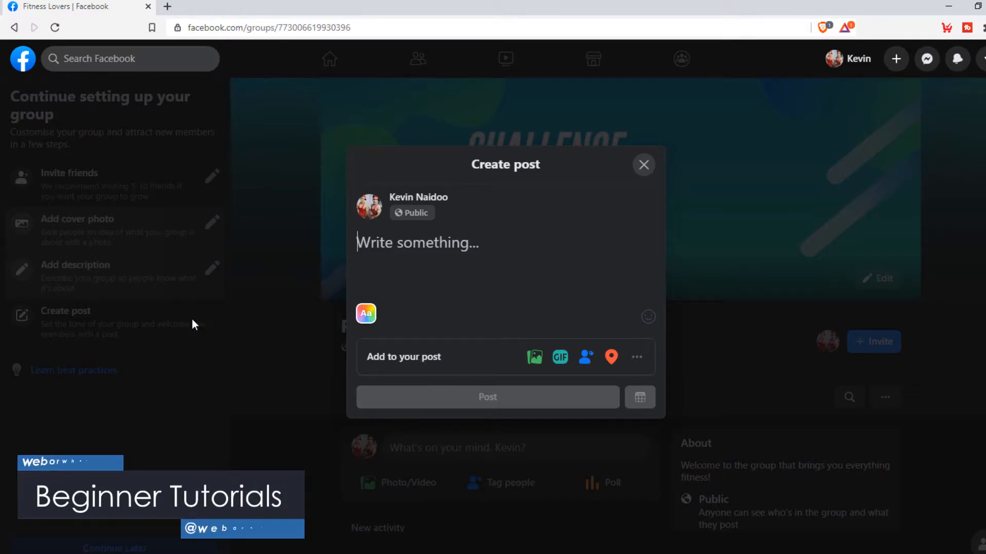
type("Welcome to my new group.")
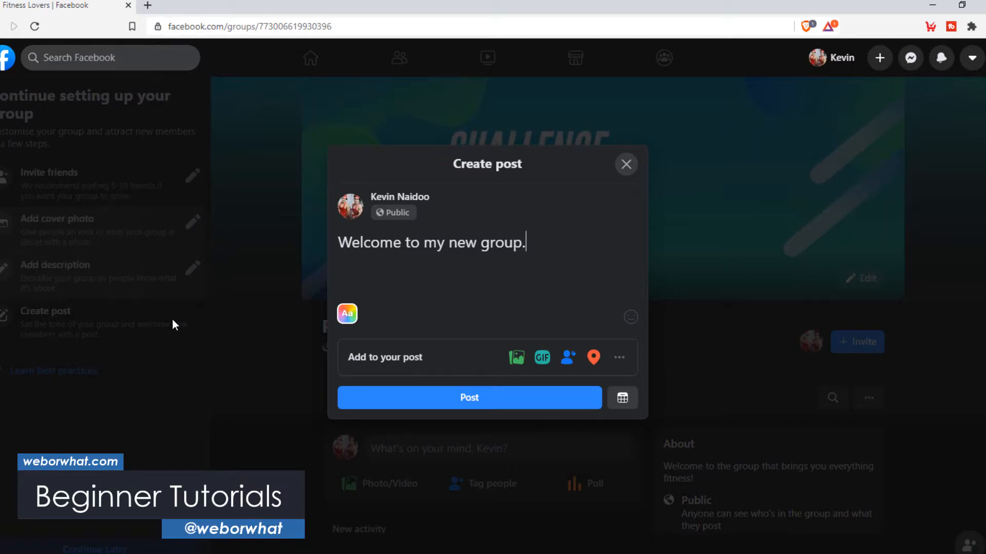
left_click(531, 399)
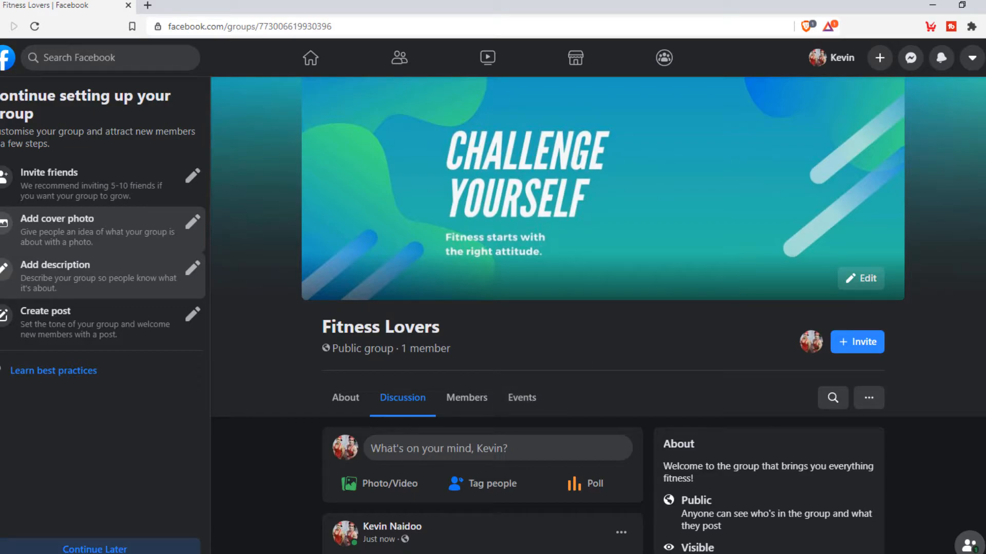
Share the Fitness Lovers group to the News Feed with the Friends audience and no added text.
scroll(598, 315, "down", 3)
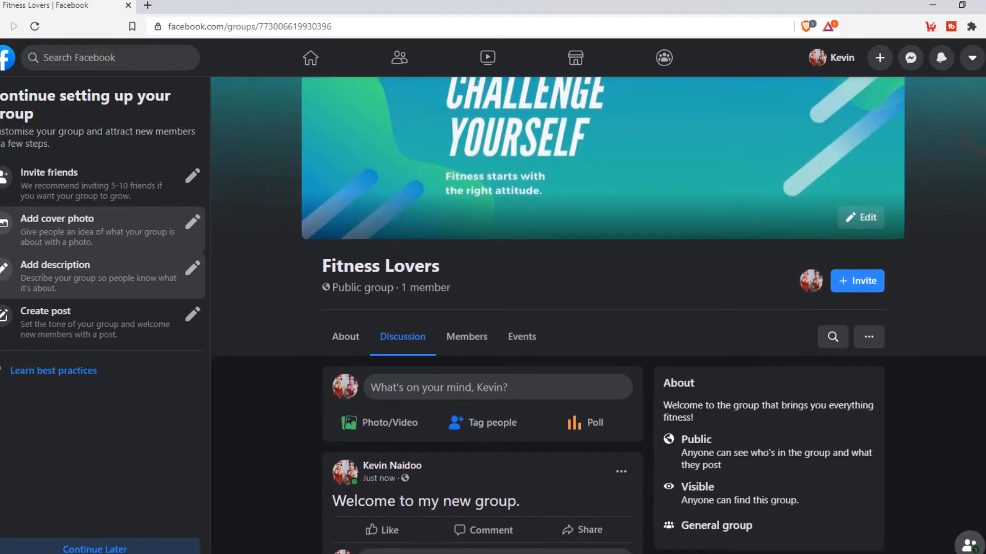
scroll(598, 314, "down", 2)
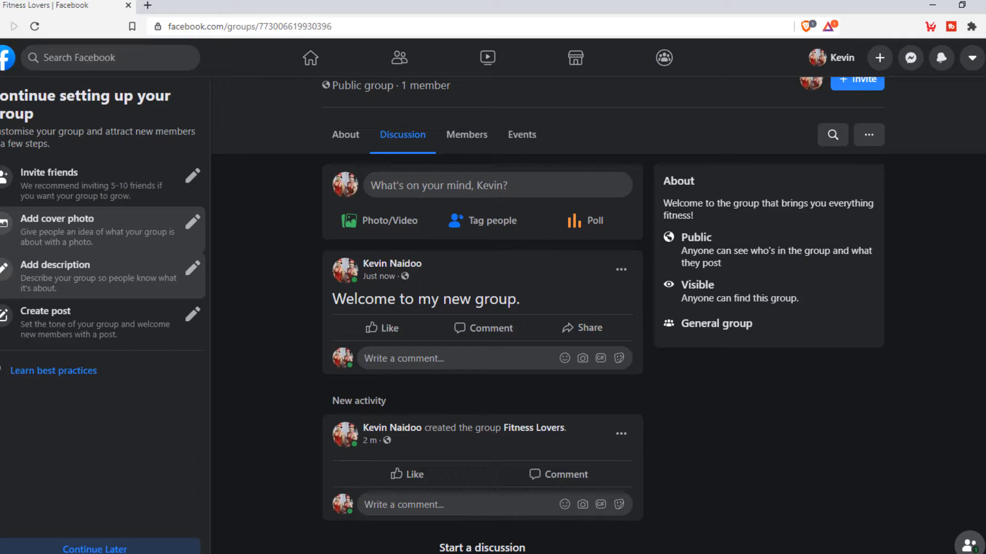
left_click(869, 136)
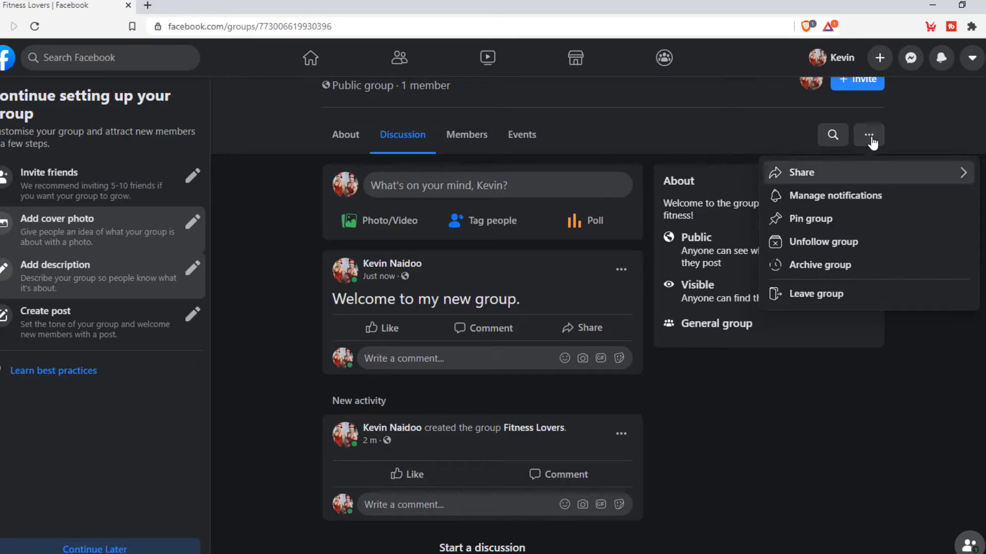
left_click(869, 173)
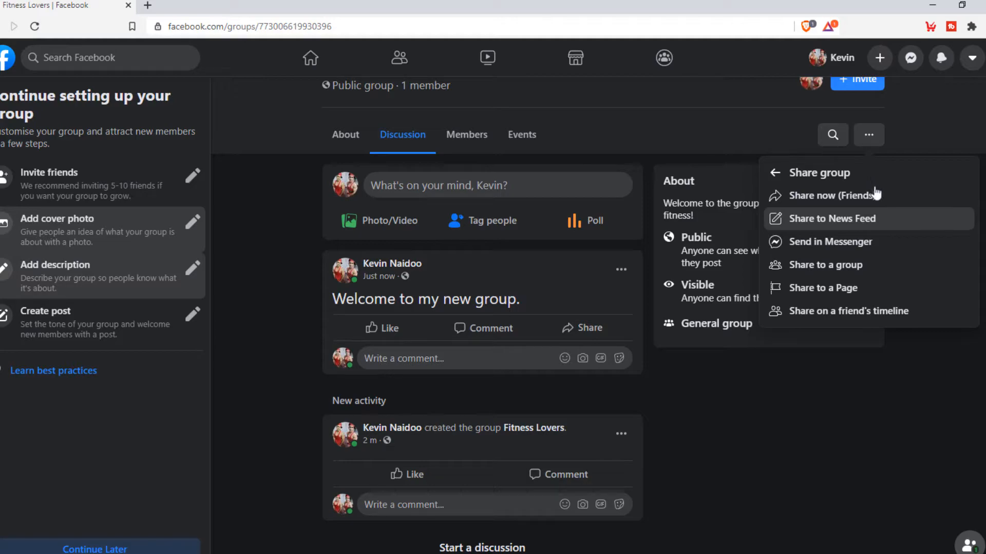
left_click(882, 218)
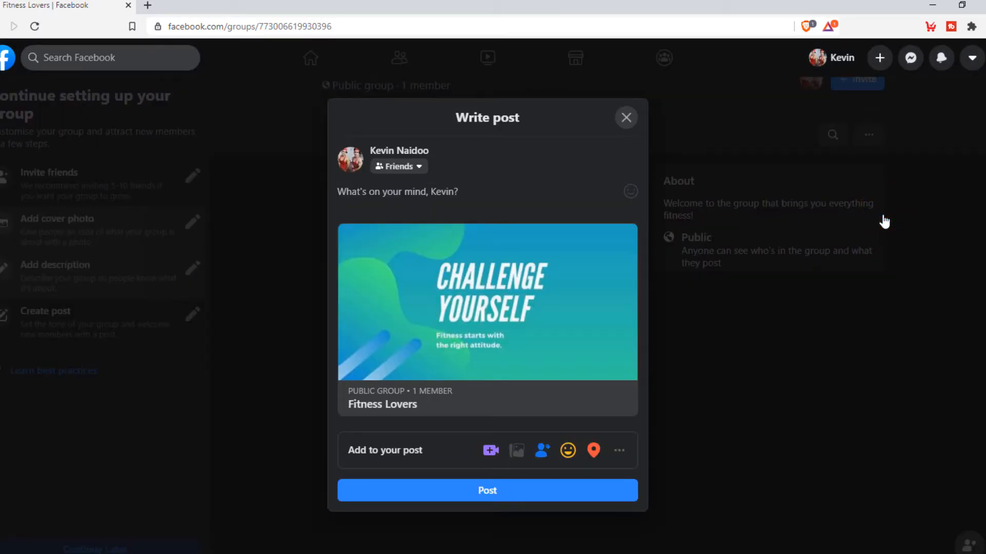
left_click(536, 494)
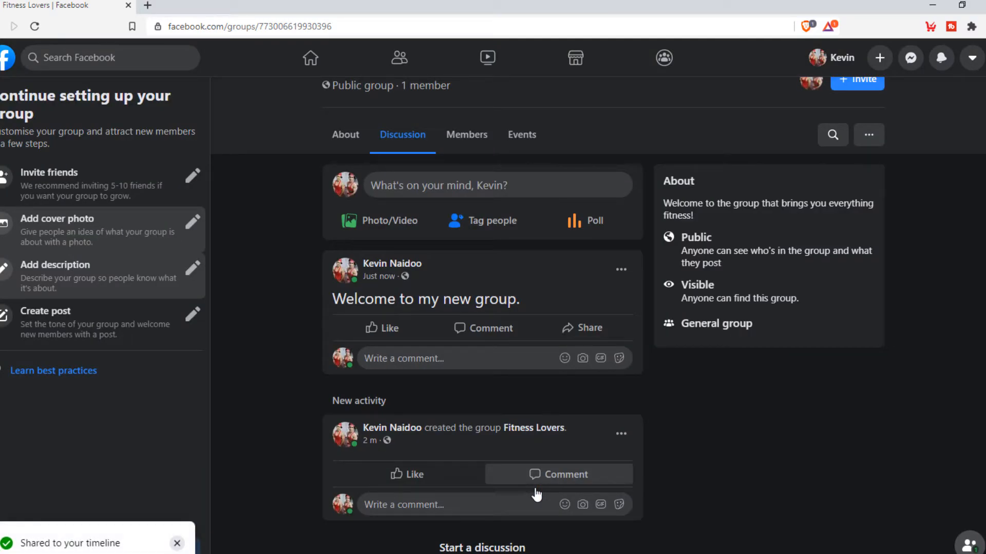
Postpone the remaining guided group setup and open the group rules in the admin tools.
left_click_drag(985, 309, 985, 139)
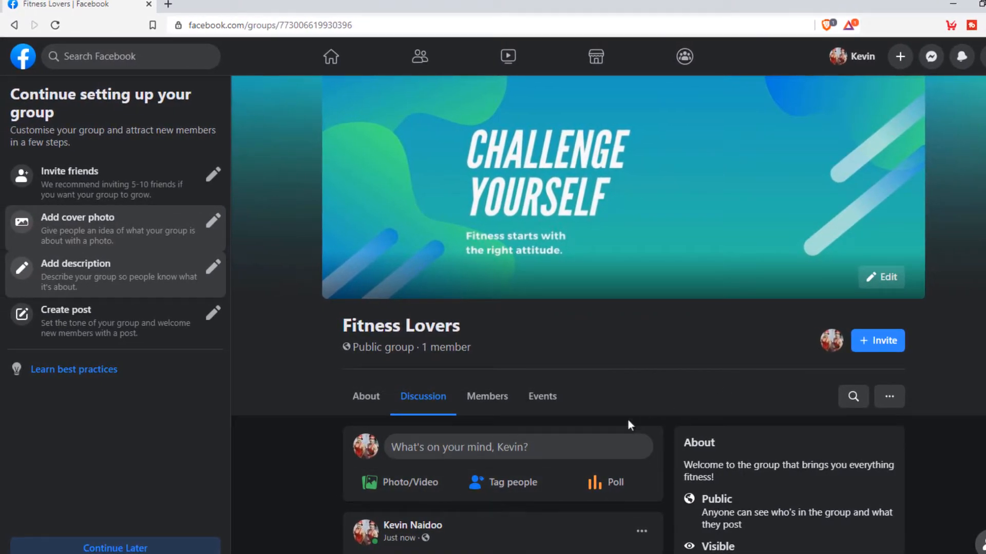
left_click(176, 548)
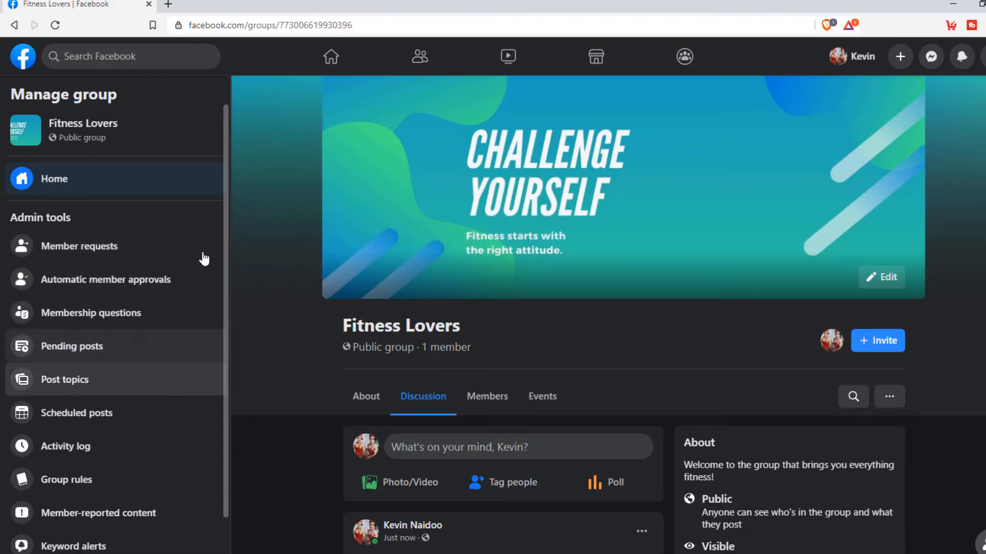
left_click(200, 480)
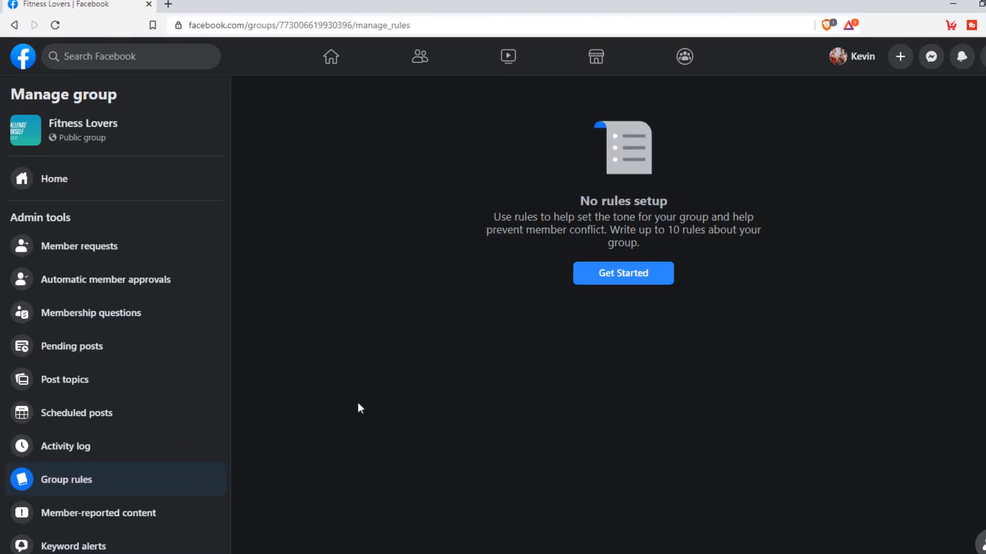
Create the first group rule from the example "Be kind and courteous", keeping its suggested description.
left_click(658, 276)
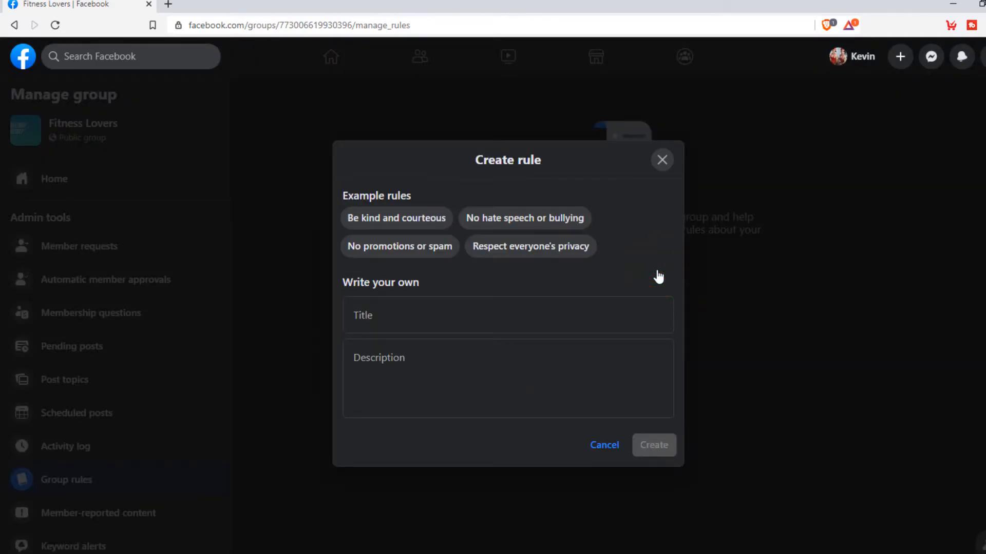
left_click(433, 223)
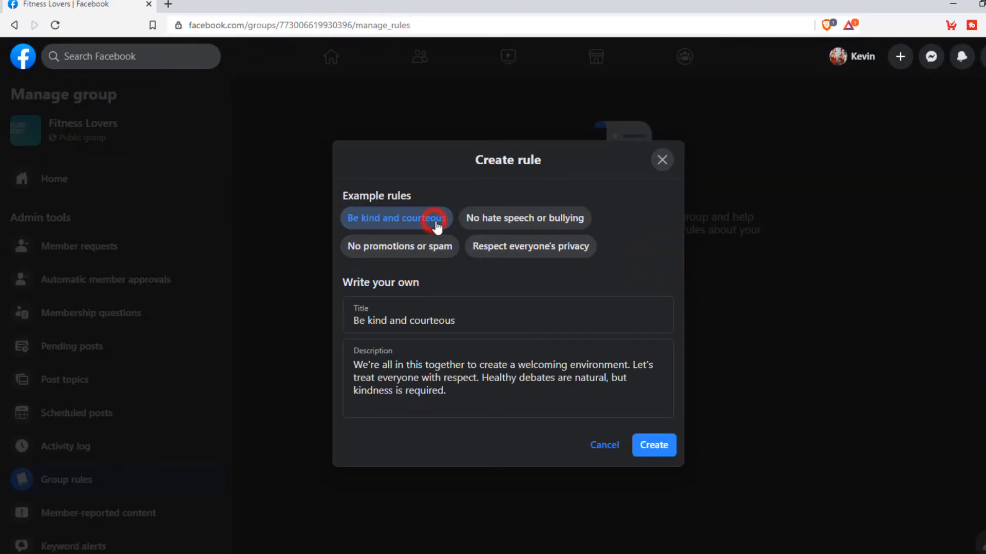
left_click(496, 225)
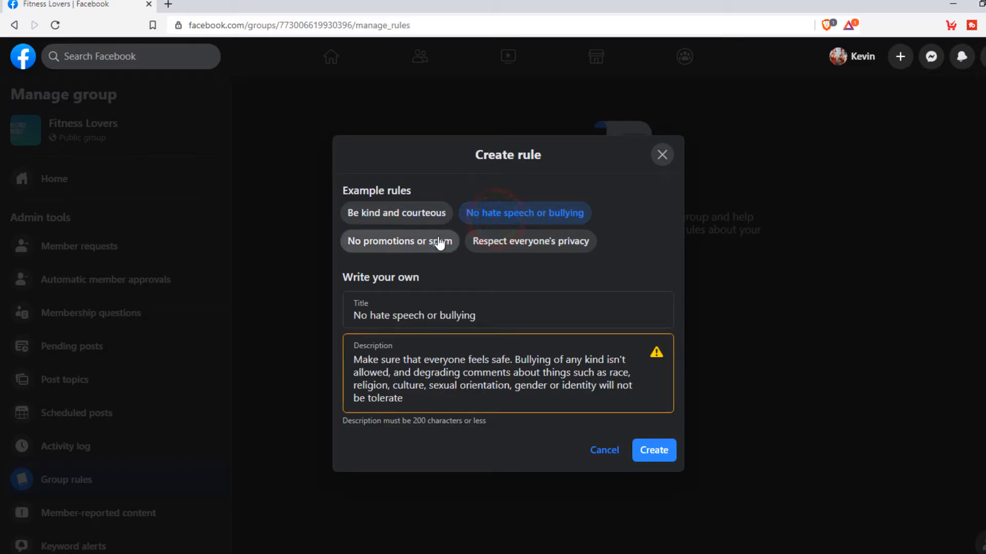
left_click(439, 243)
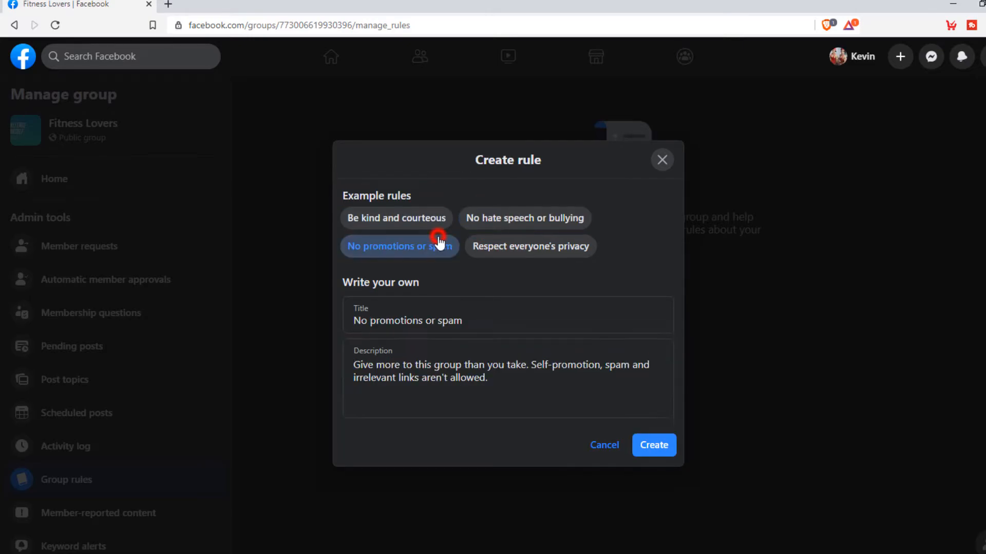
left_click(403, 226)
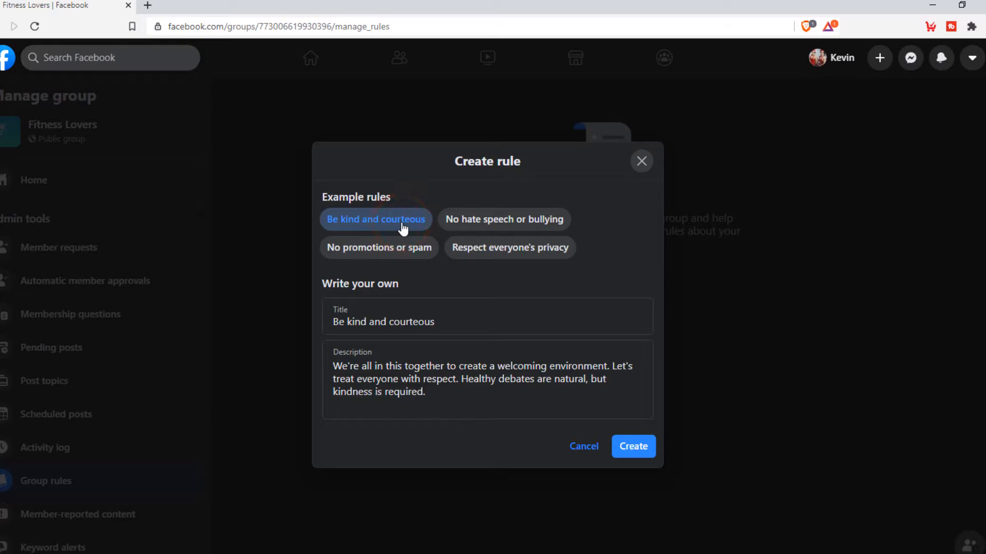
left_click(645, 450)
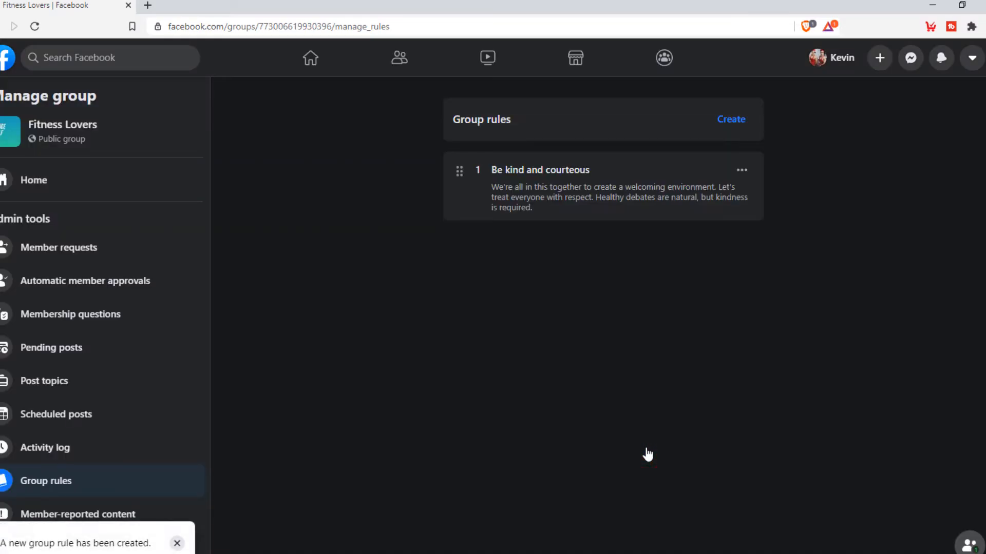
Create a second group rule from the example "No hate speech or bullying", keeping its suggested description.
left_click(730, 126)
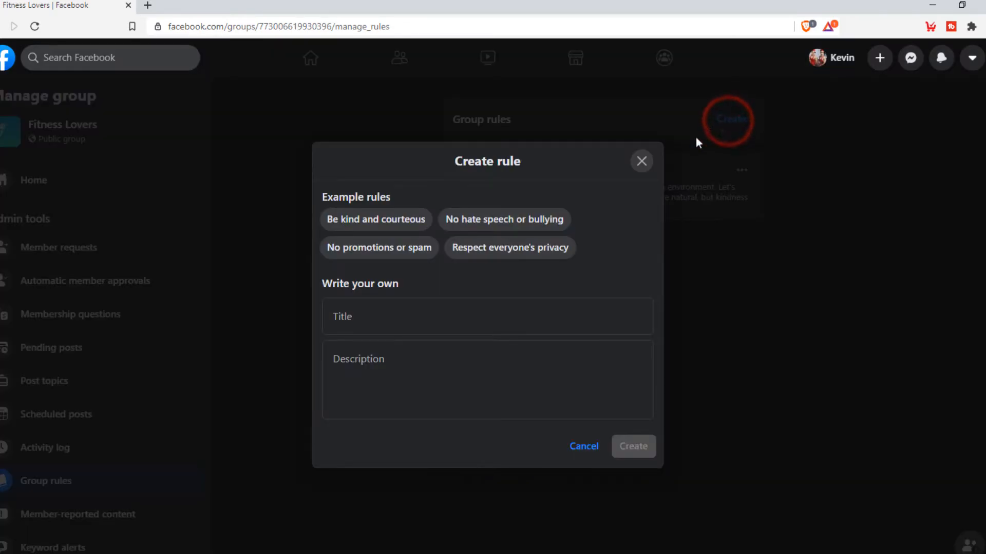
left_click(550, 218)
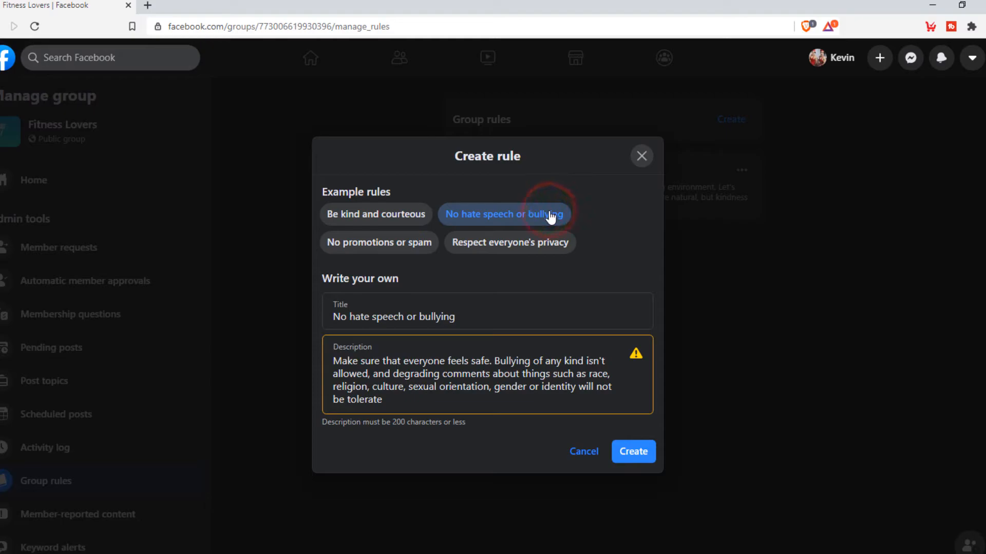
left_click(633, 452)
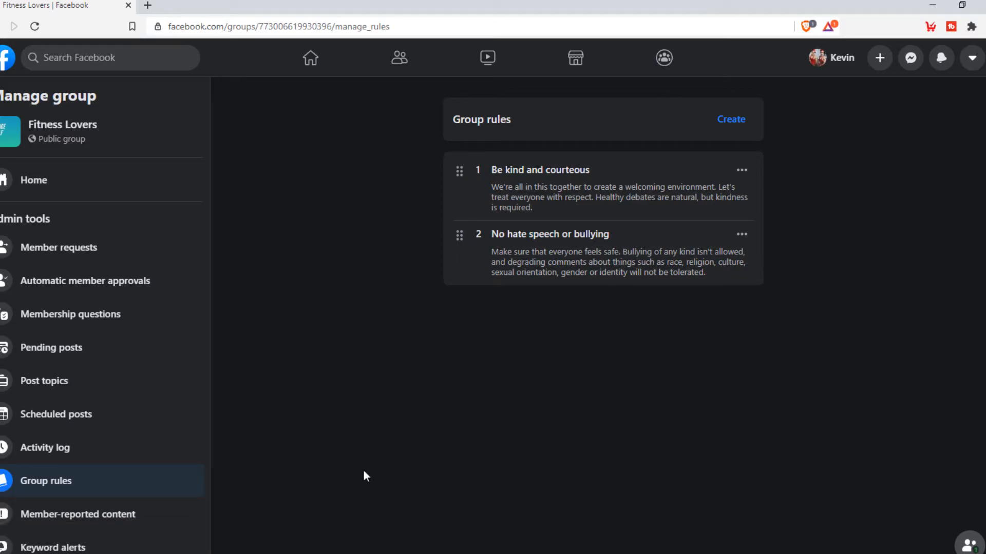
Open the group settings and save New York, New York as the group's location.
scroll(180, 485, "down", 1)
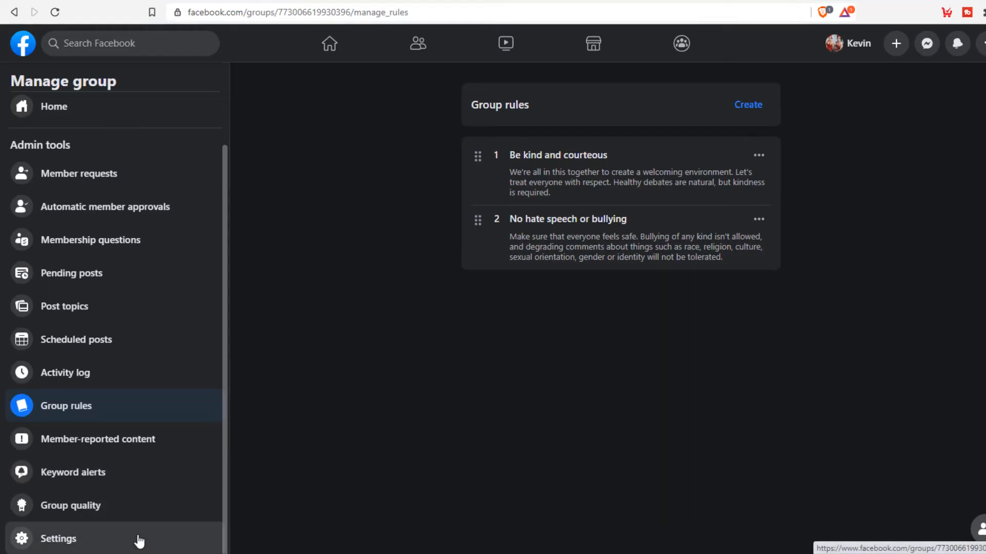
left_click(139, 540)
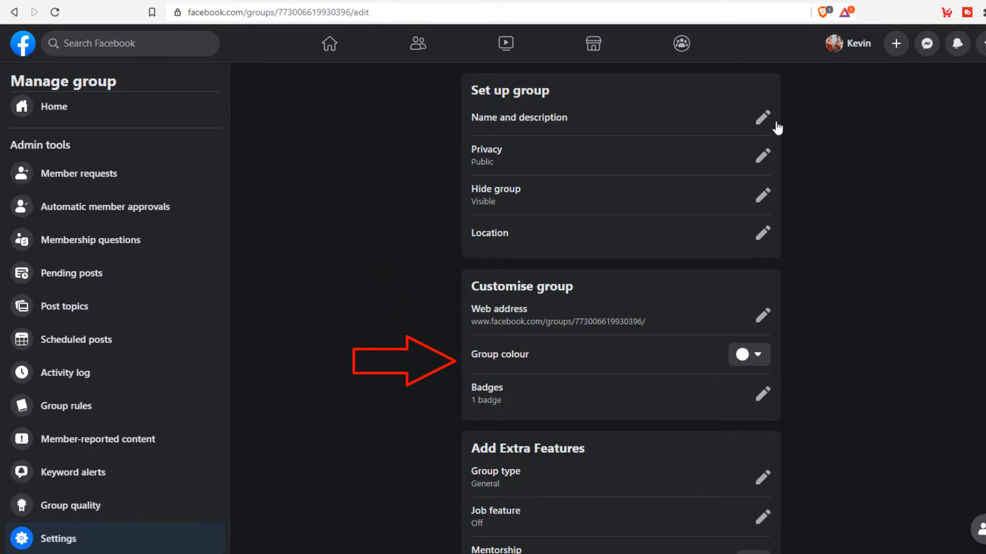
left_click(763, 234)
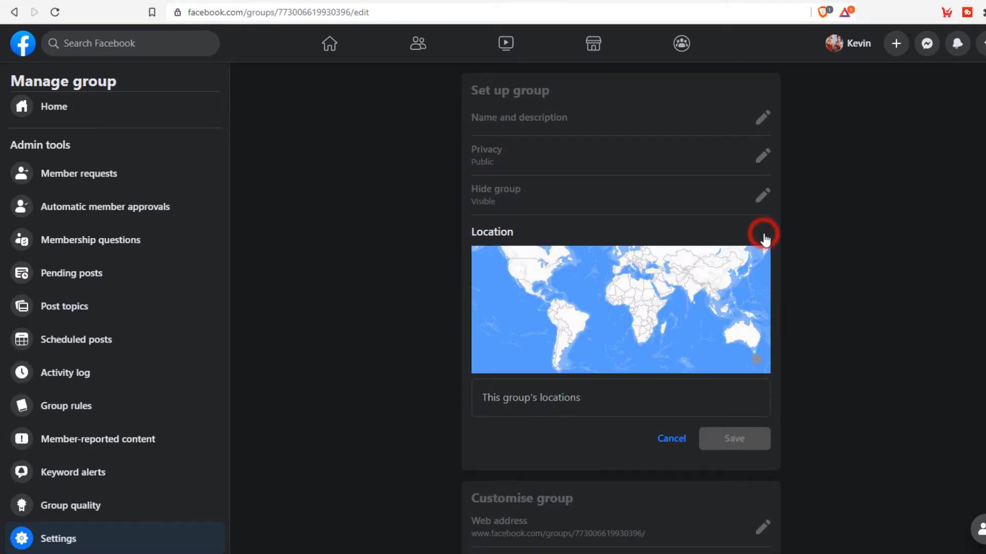
left_click(688, 403)
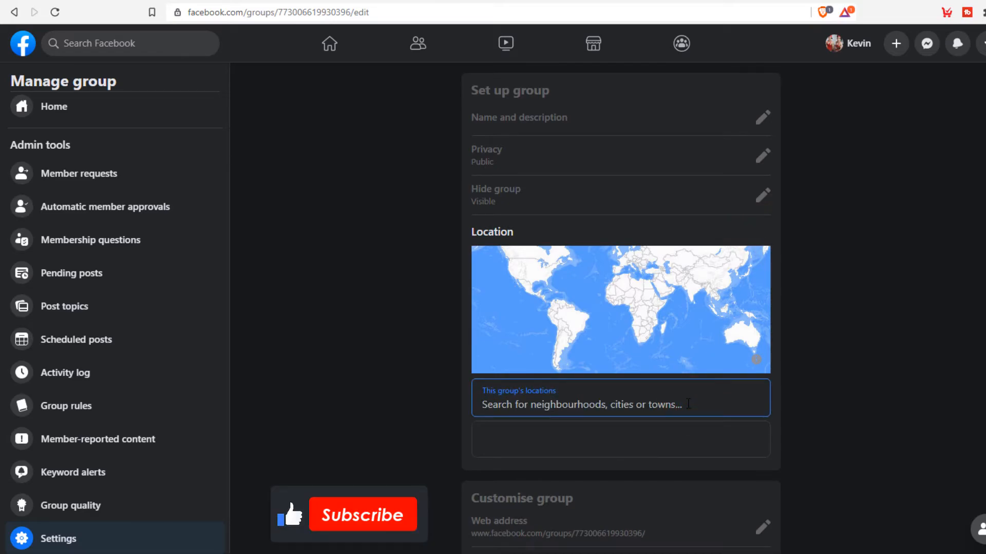
type("New ")
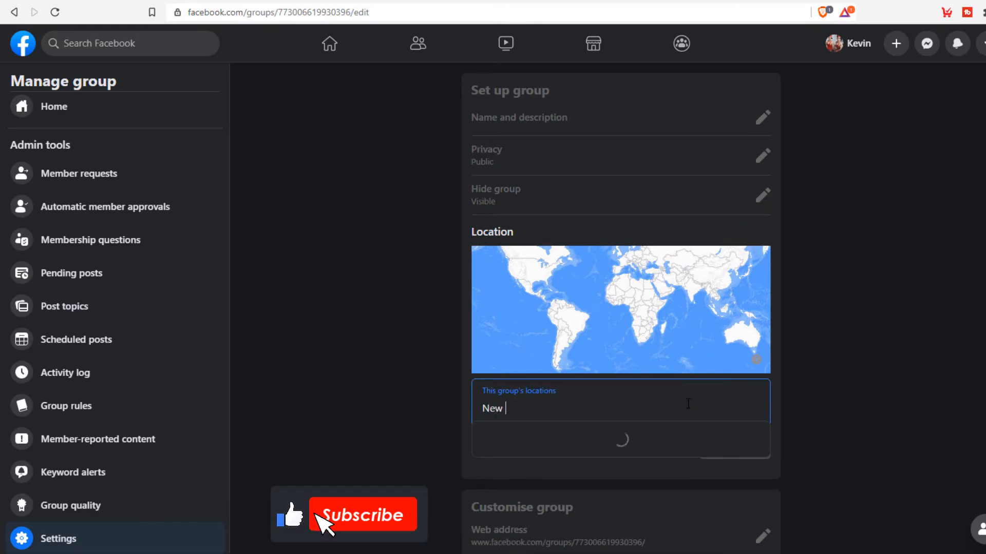
type("Y")
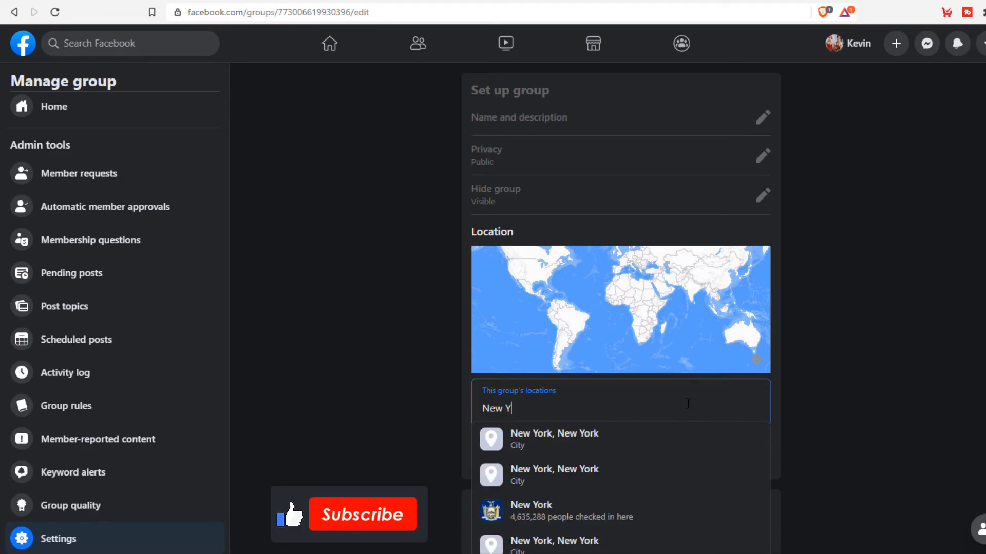
left_click(671, 434)
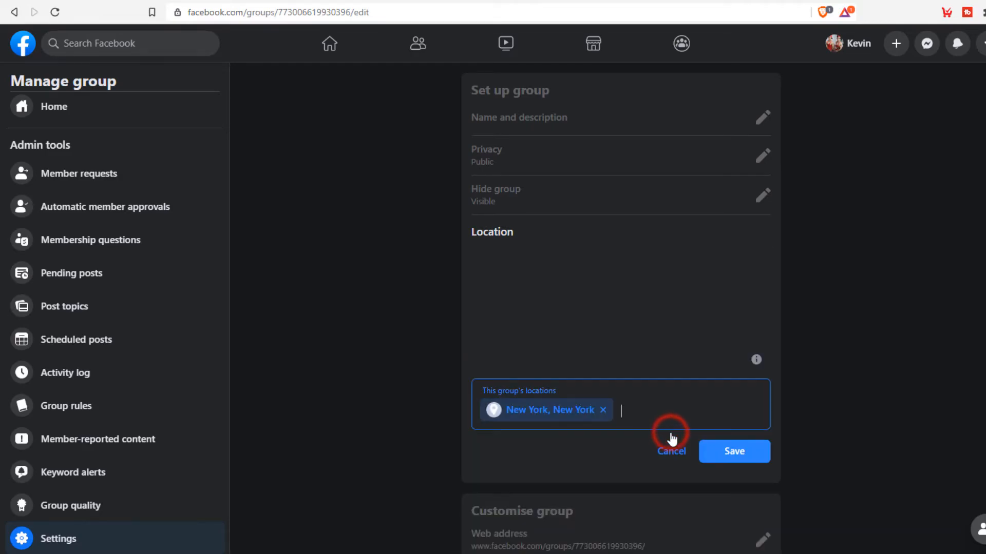
left_click(739, 458)
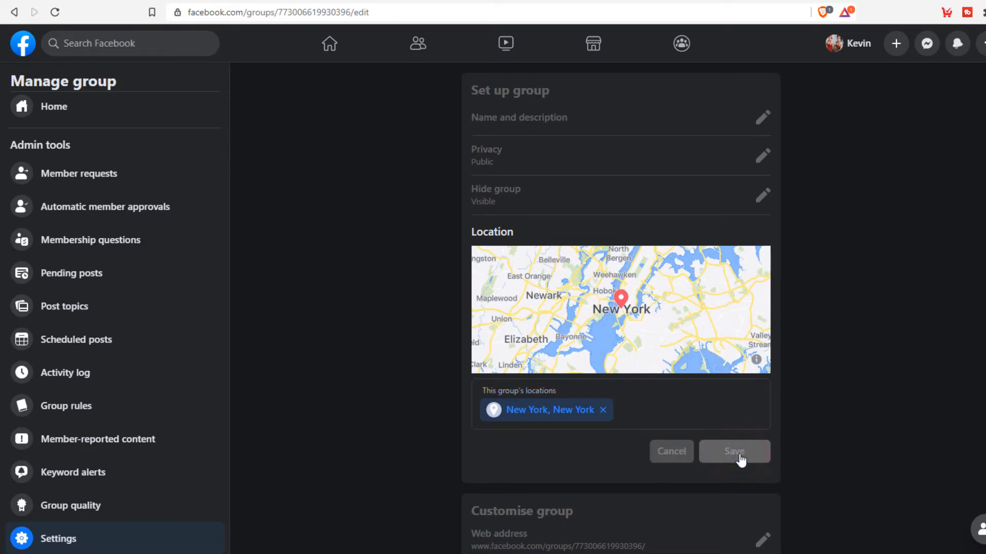
Change the group colour to the lighter green and save it.
left_click(762, 365)
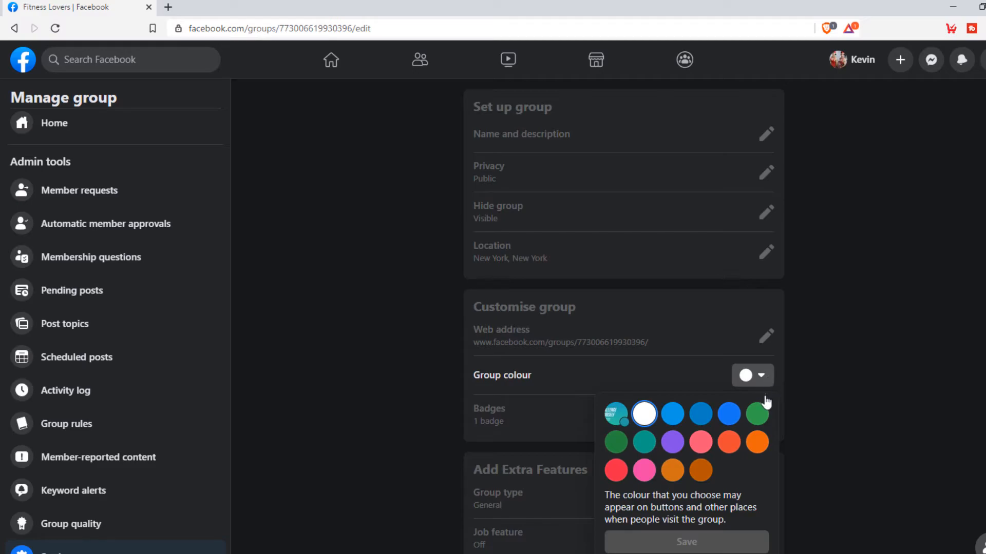
left_click(762, 399)
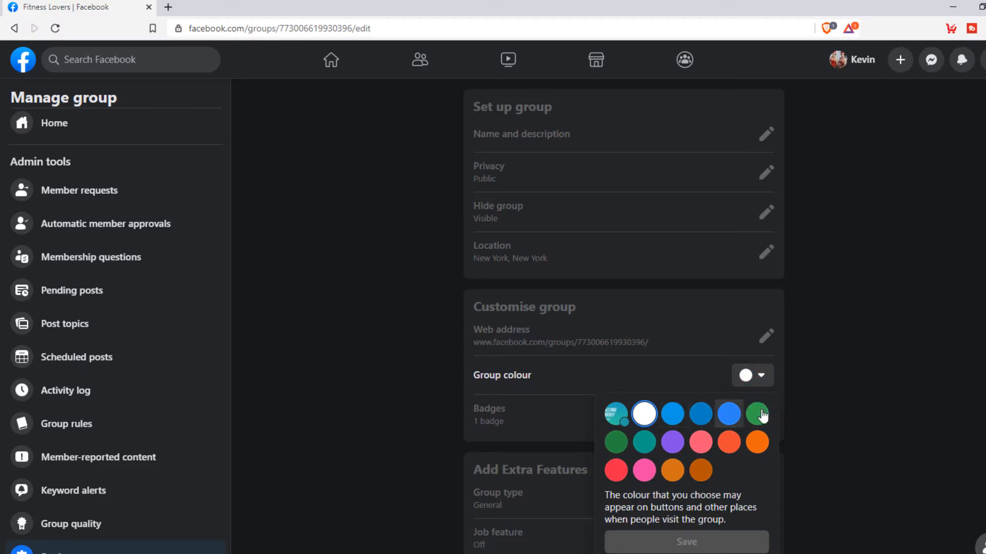
left_click(760, 418)
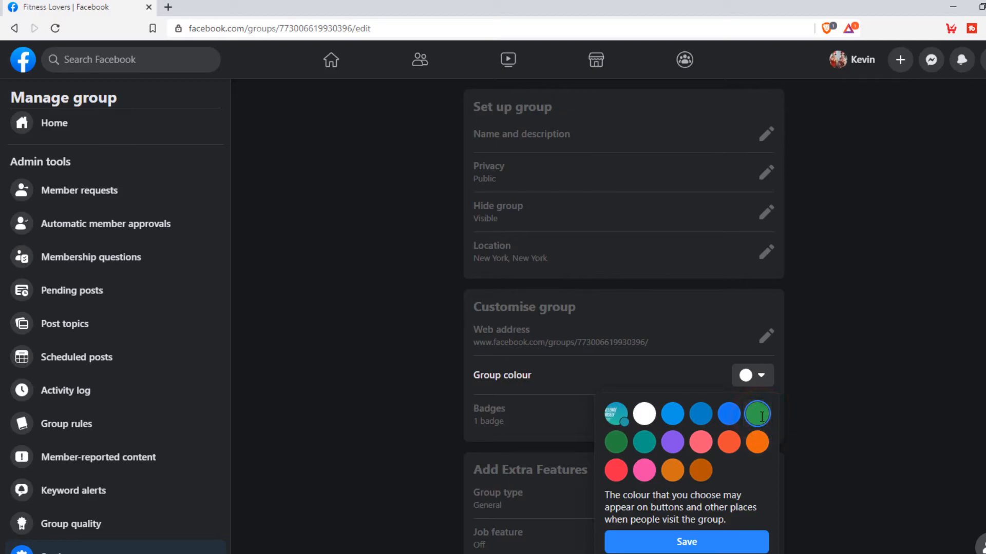
left_click(738, 542)
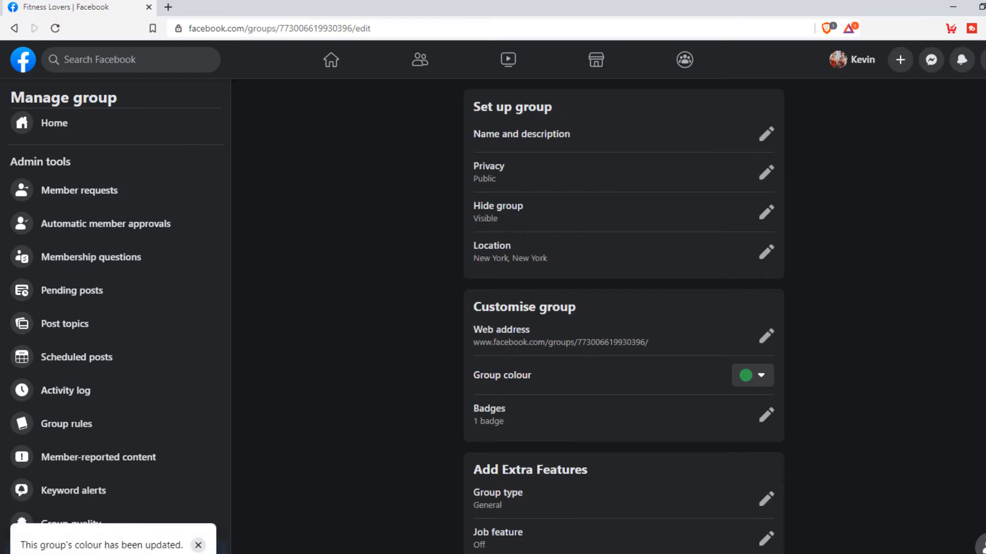
Set who can join the group to Profiles and Pages and save the membership setting.
left_click_drag(984, 119, 984, 180)
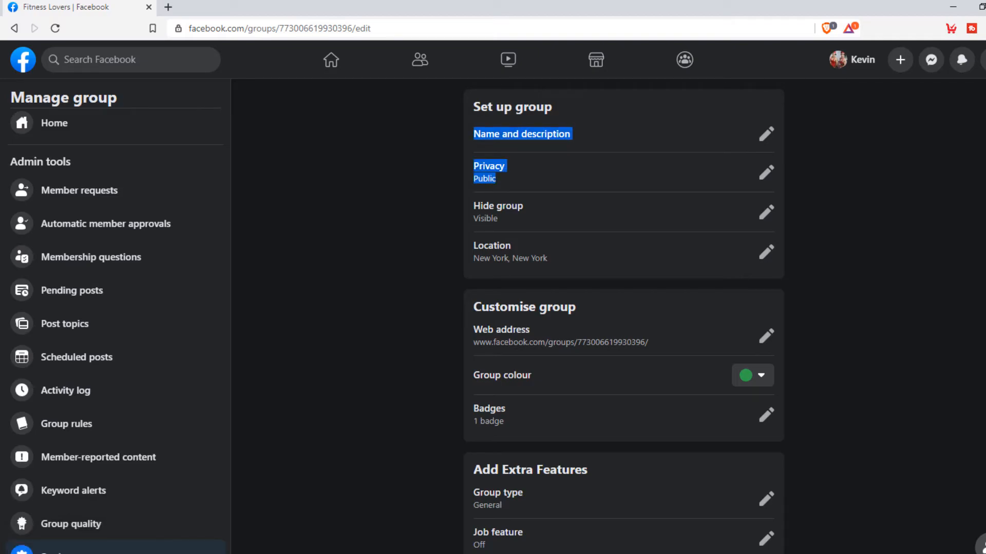
scroll(624, 316, "down", 5)
scroll(623, 316, "down", 1)
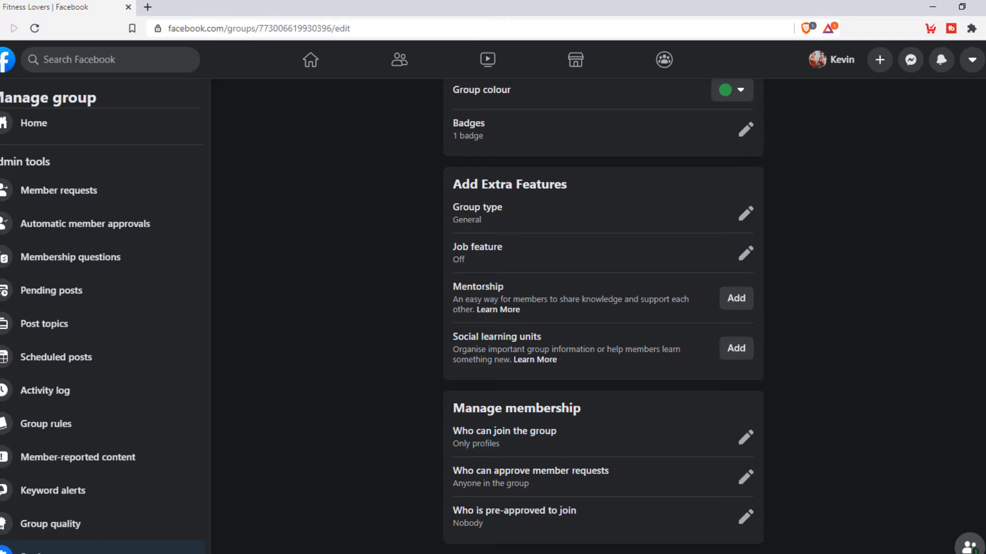
scroll(624, 316, "down", 5)
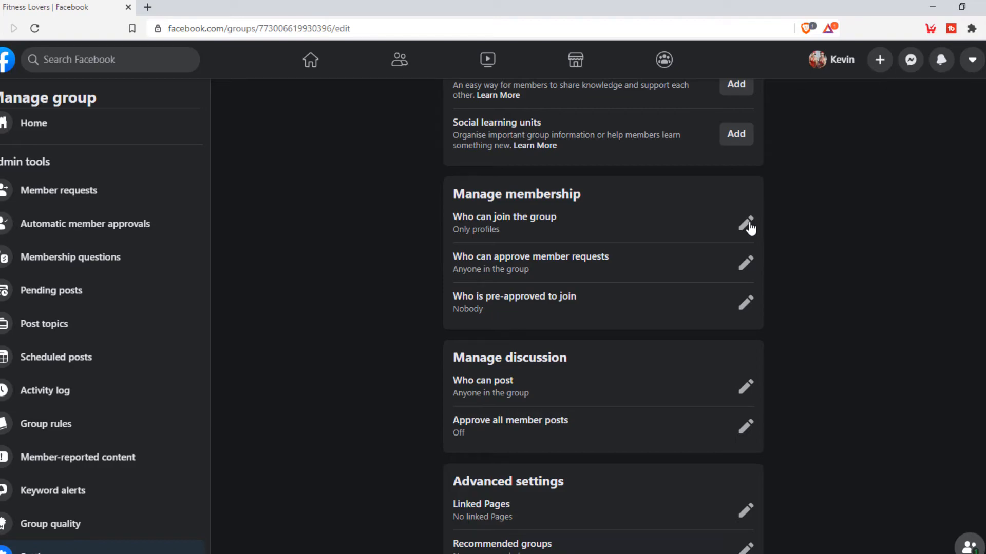
left_click(747, 225)
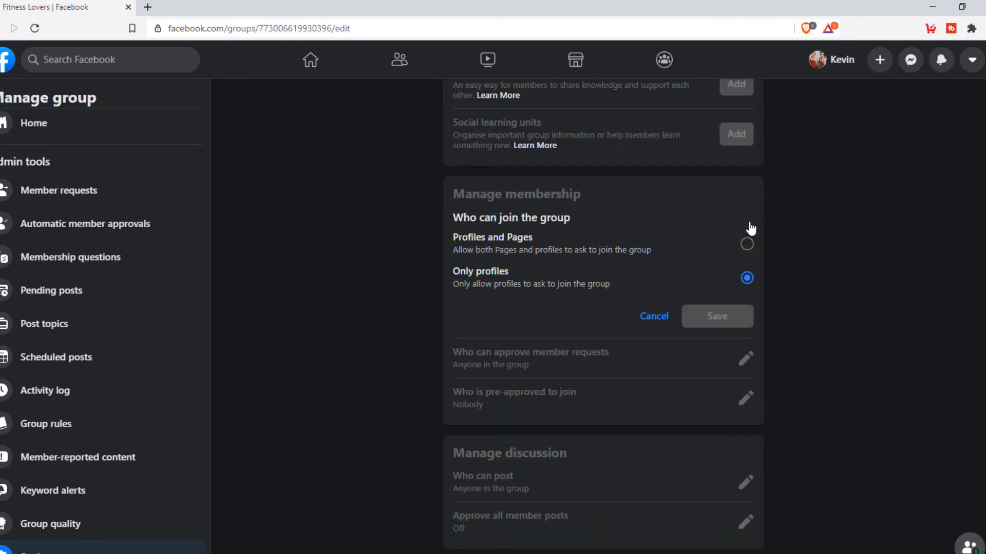
left_click(747, 244)
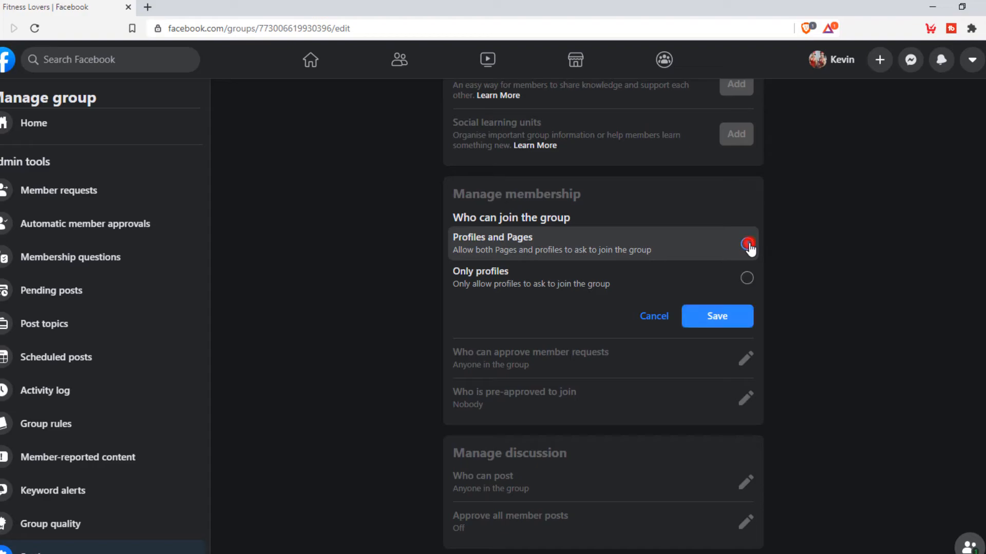
left_click(737, 321)
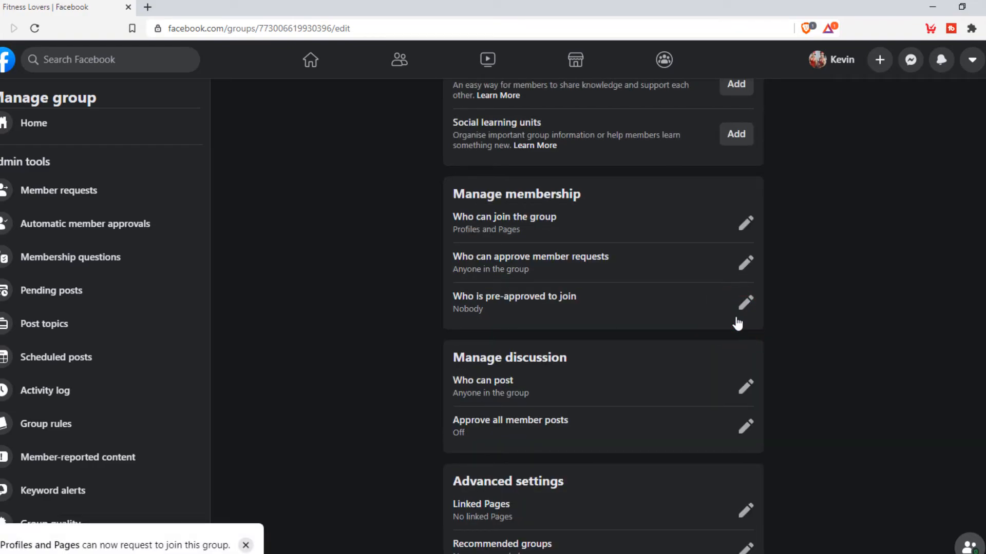
Restrict approval of member requests to Only admins and moderators and save the setting.
left_click(745, 264)
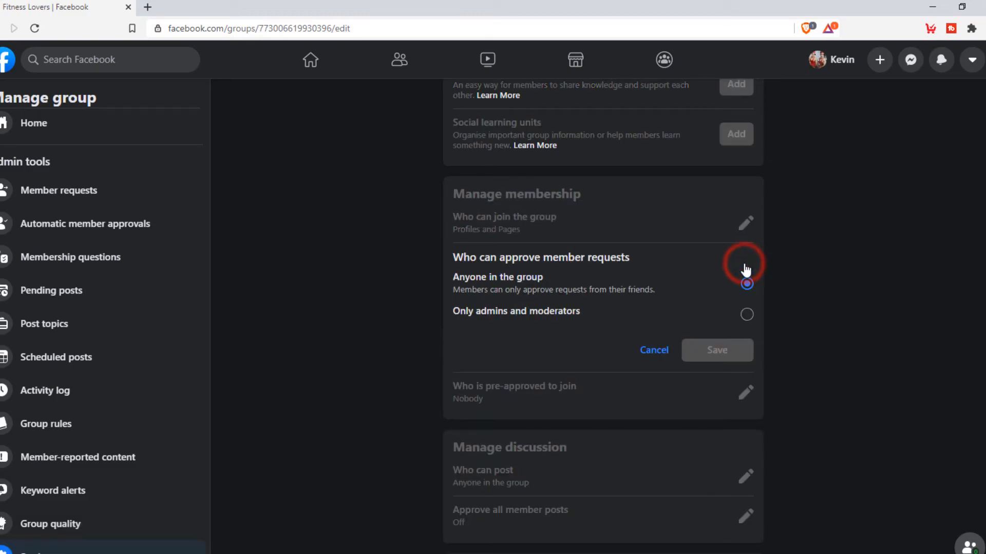
left_click(747, 314)
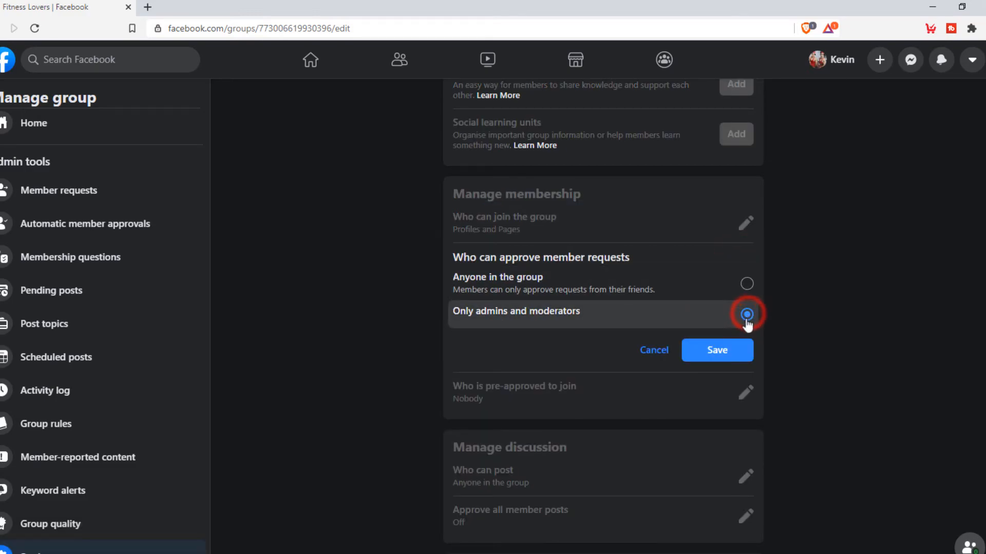
left_click(736, 350)
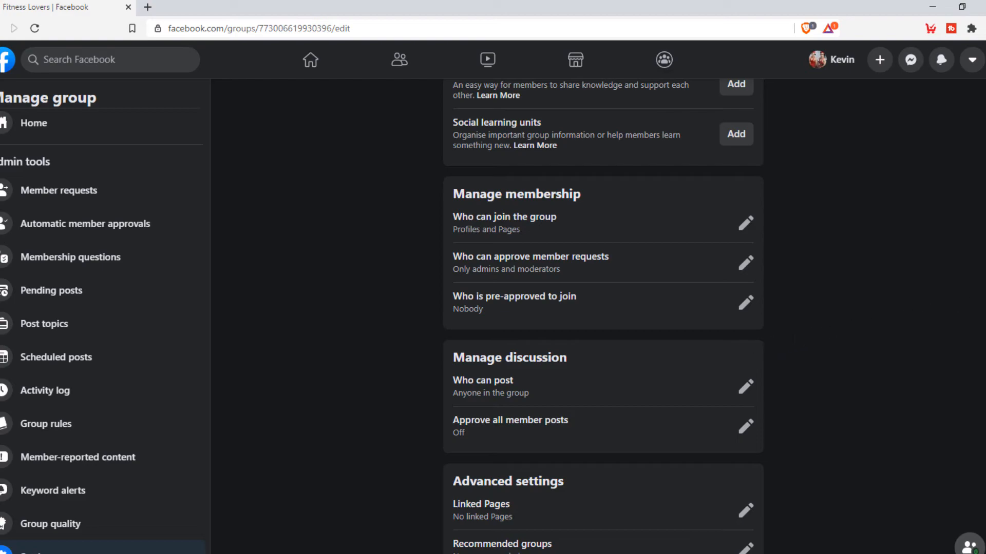
Link the managed Fitness Lovers Page to the group through the Linked Pages setting and confirm the link.
scroll(603, 316, "down", 1)
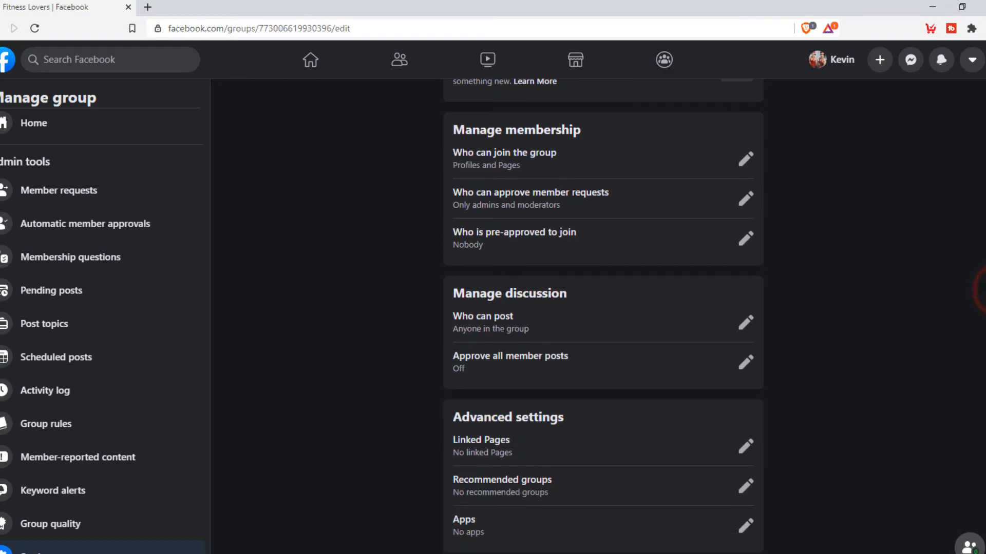
left_click(745, 446)
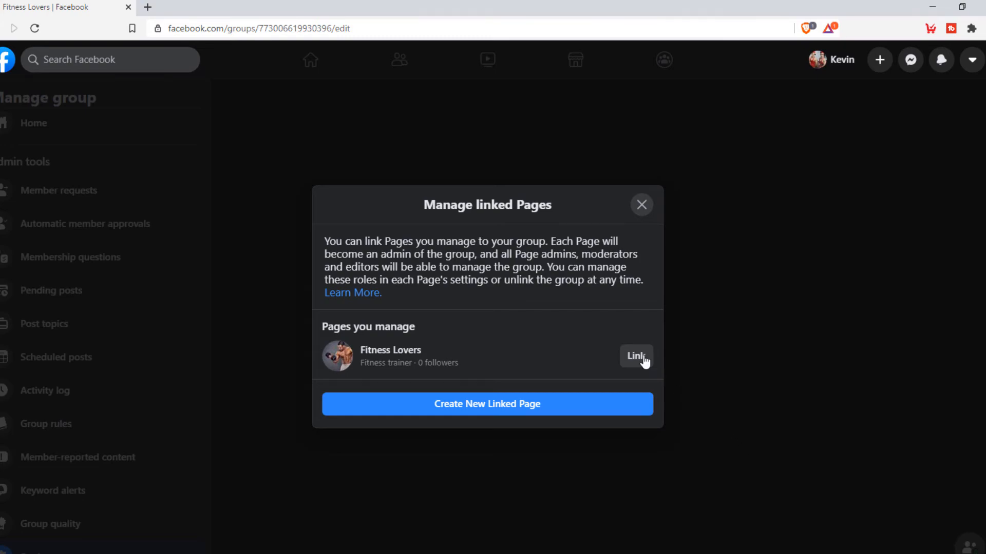
left_click(636, 356)
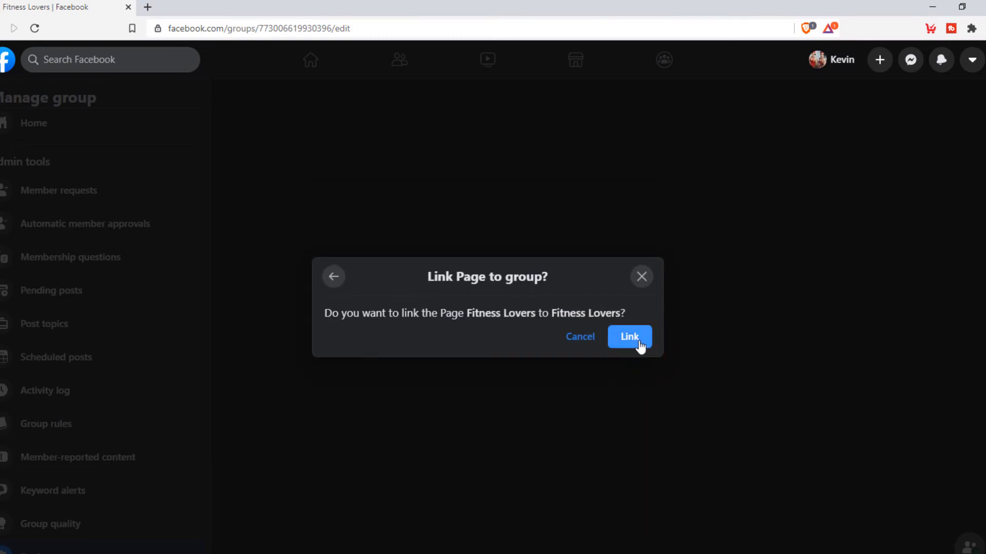
left_click(640, 349)
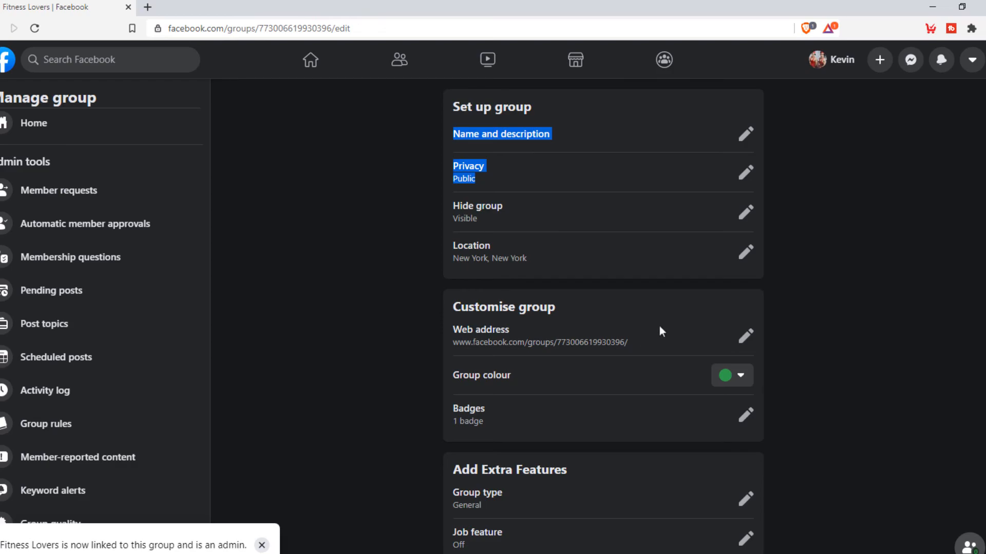
Review the group settings, including Linked Pages, and return to the Fitness Lovers group home page to check its cover and header.
scroll(968, 297, "down", 10)
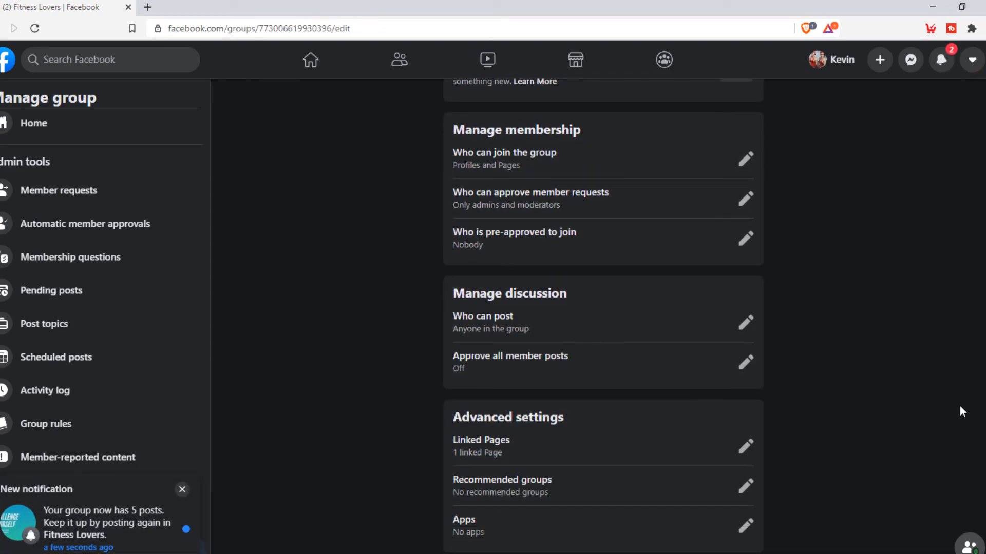
scroll(975, 345, "up", 8)
scroll(978, 74, "up", 3)
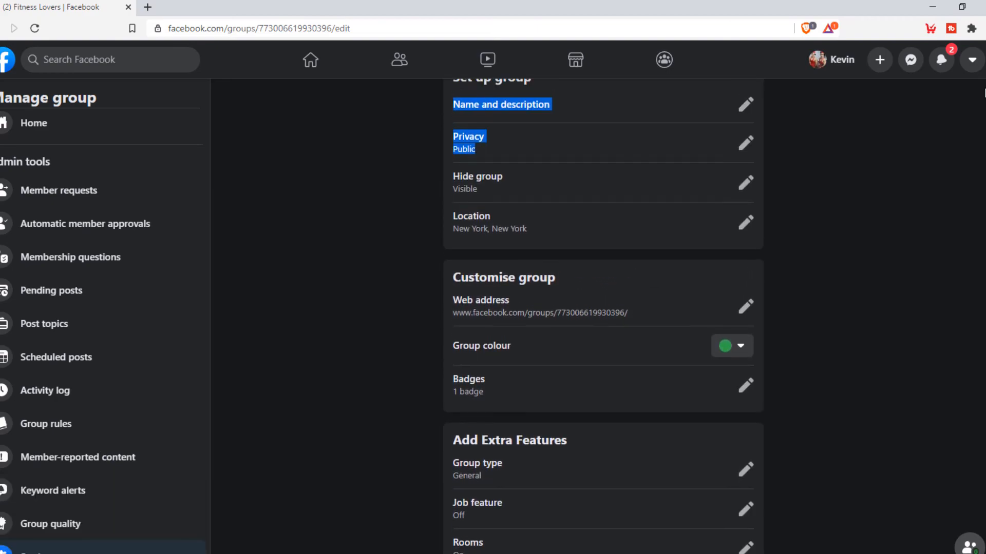
left_click(895, 204)
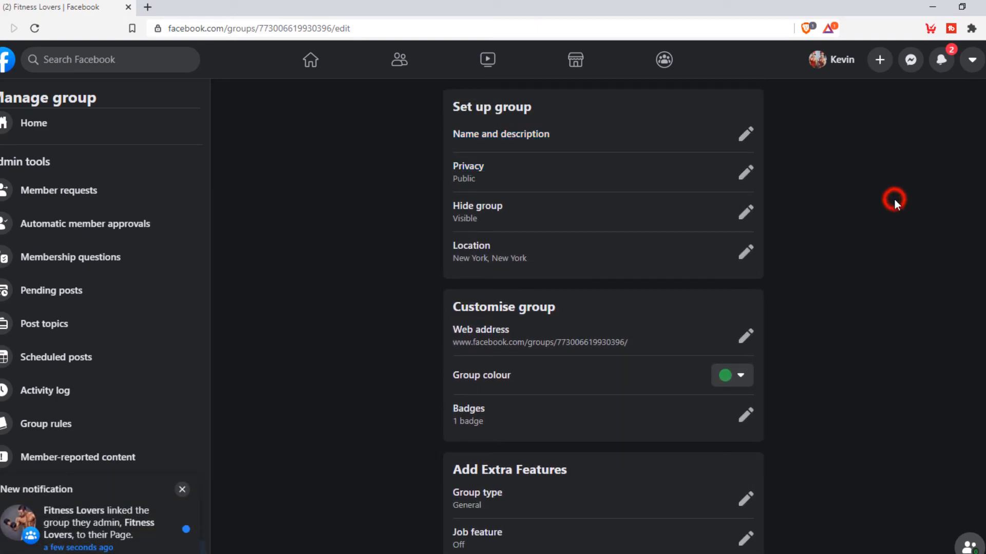
left_click(76, 126)
left_click(73, 121)
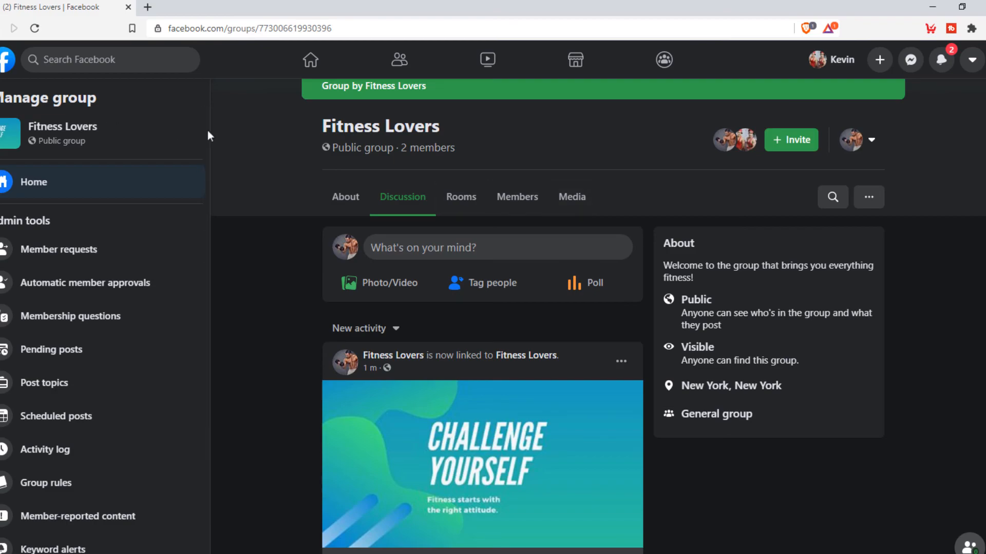
scroll(598, 316, "up", 4)
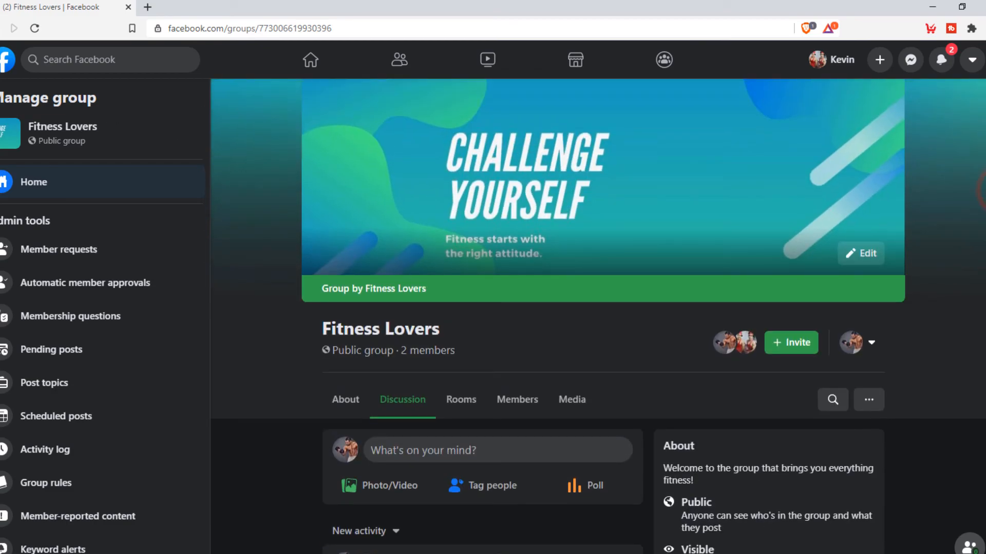